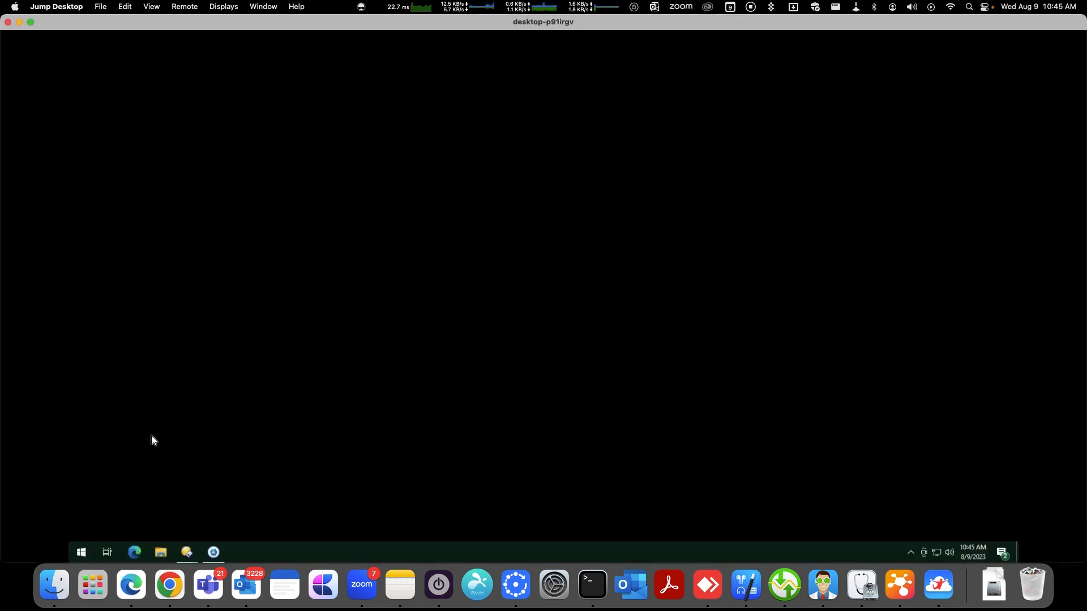
Launch Autopsy 4.20.0 from the Start search as administrator and allow it to make changes
{"action": "left_click", "coordinate": [81, 552]}
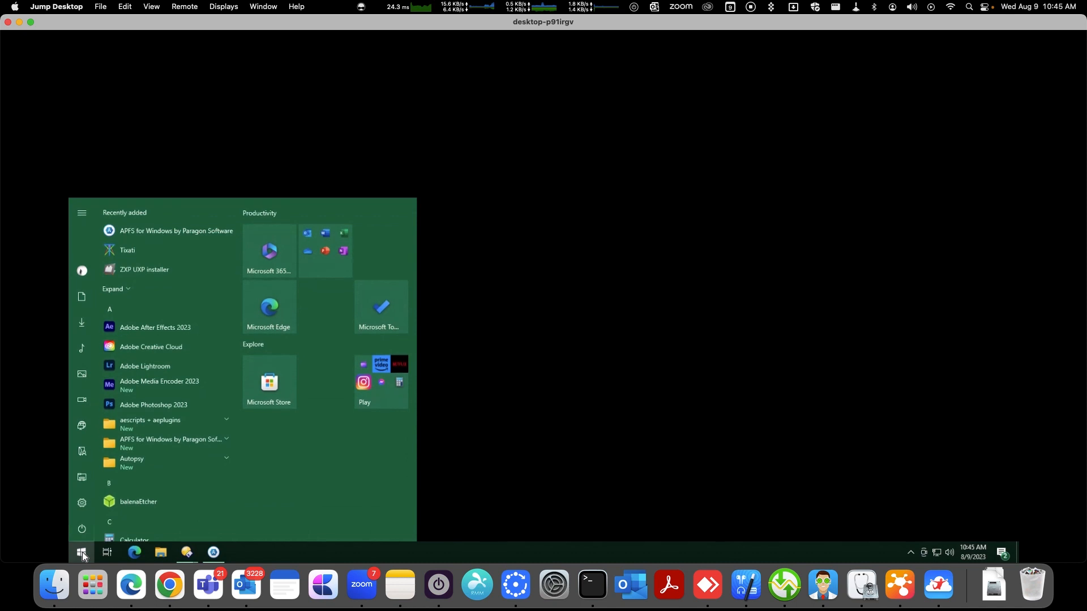
{"action": "type", "text": "auto"}
{"action": "key", "text": "Right"}
{"action": "key", "text": "Down"}
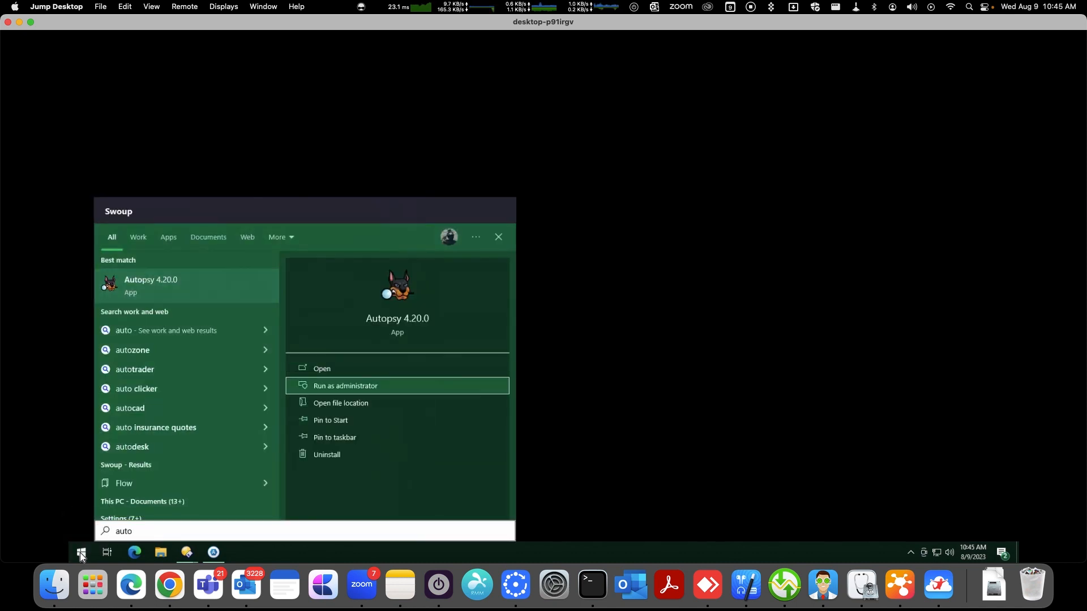
{"action": "key", "text": "Return"}
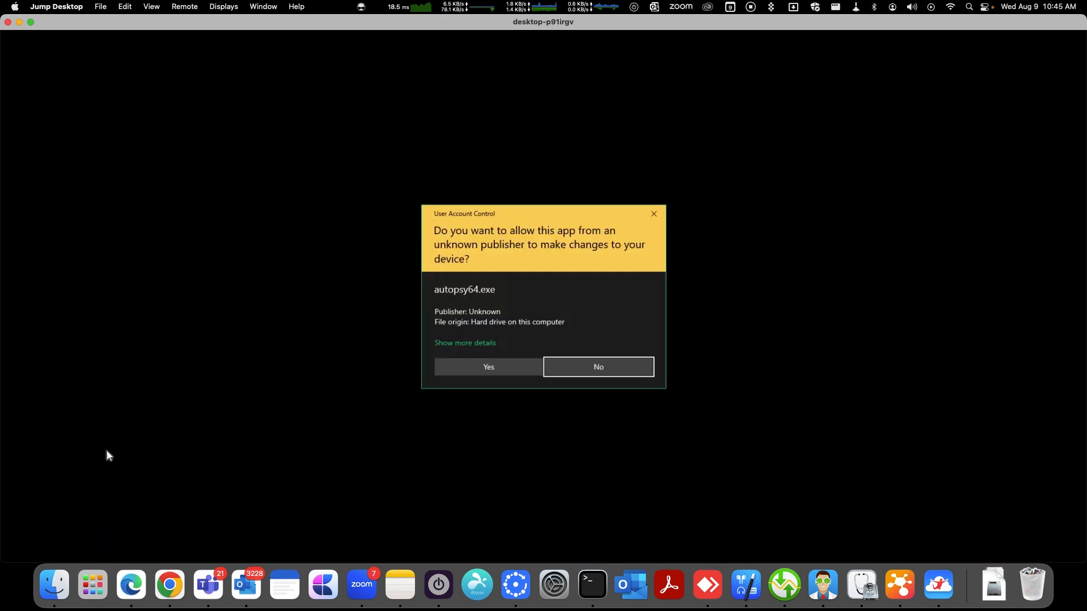
{"action": "left_click", "coordinate": [455, 369]}
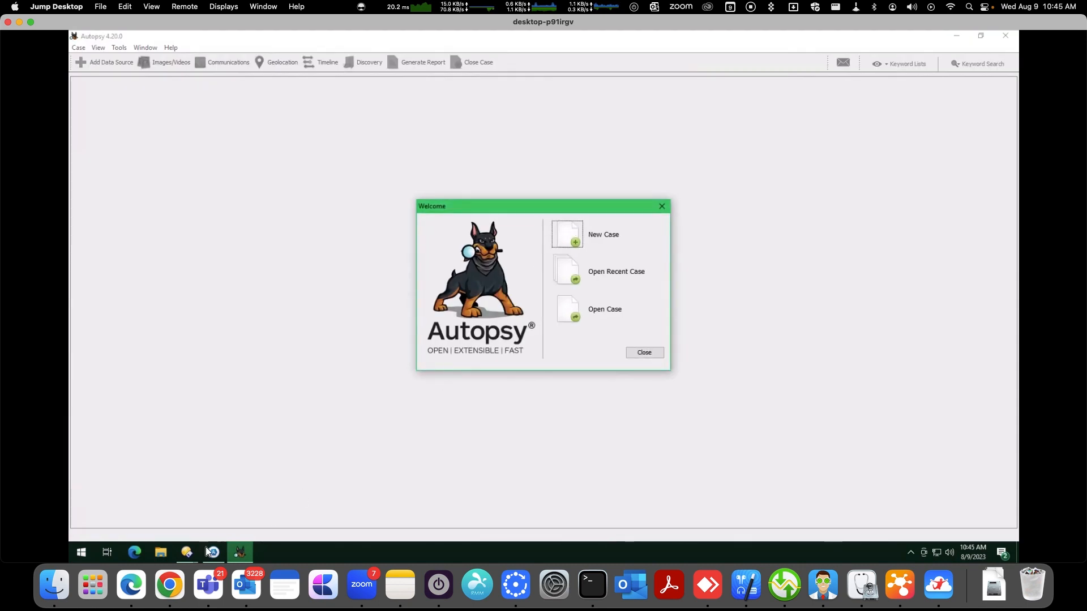
Check the mounted Macintosh HD - Data volume in the APFS for Windows window, then minimize it
{"action": "left_click", "coordinate": [210, 552]}
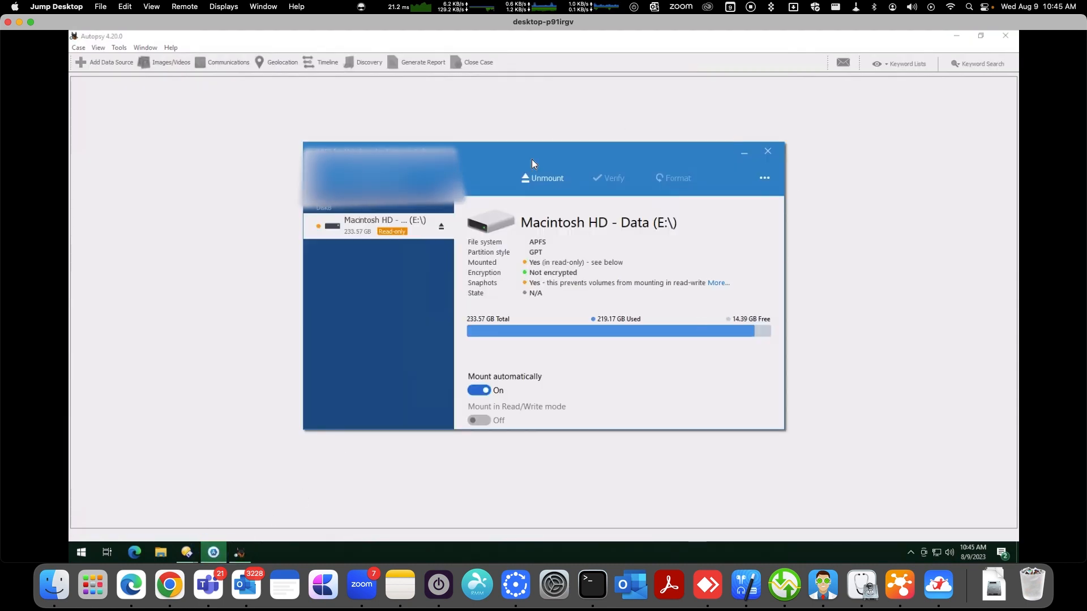
{"action": "left_click", "coordinate": [741, 152]}
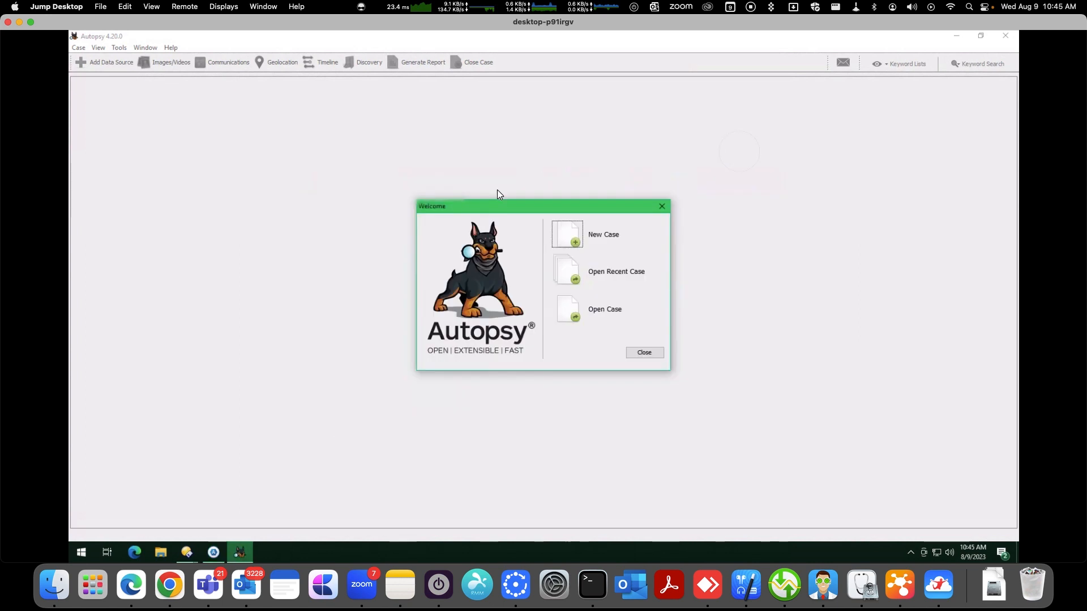
Start a new case named Macbook Air in the default base directory and continue to optional information
{"action": "left_click", "coordinate": [573, 242]}
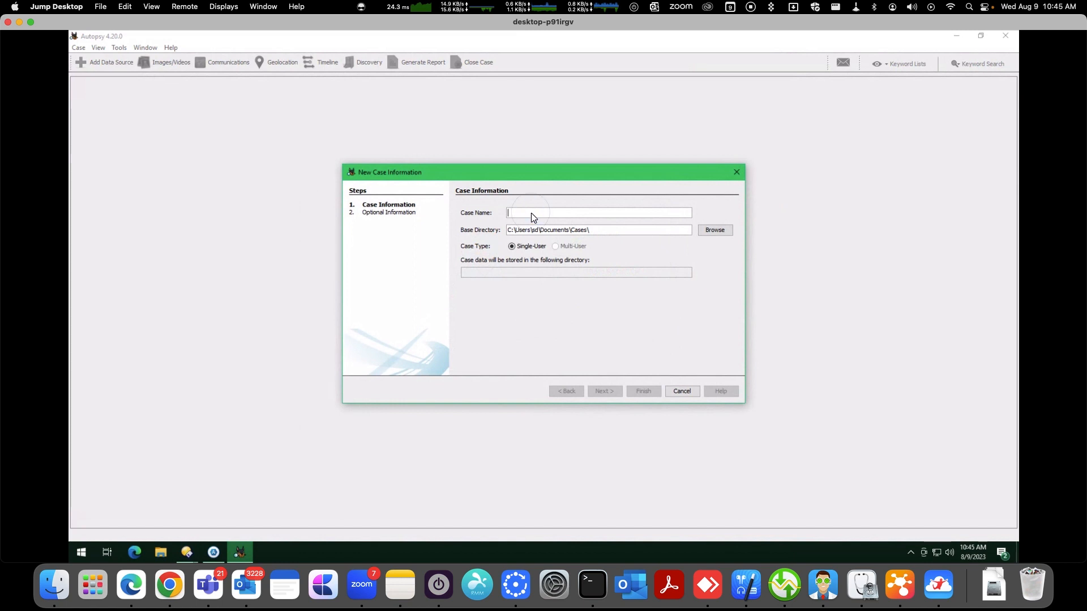
{"action": "key", "text": "shift"}
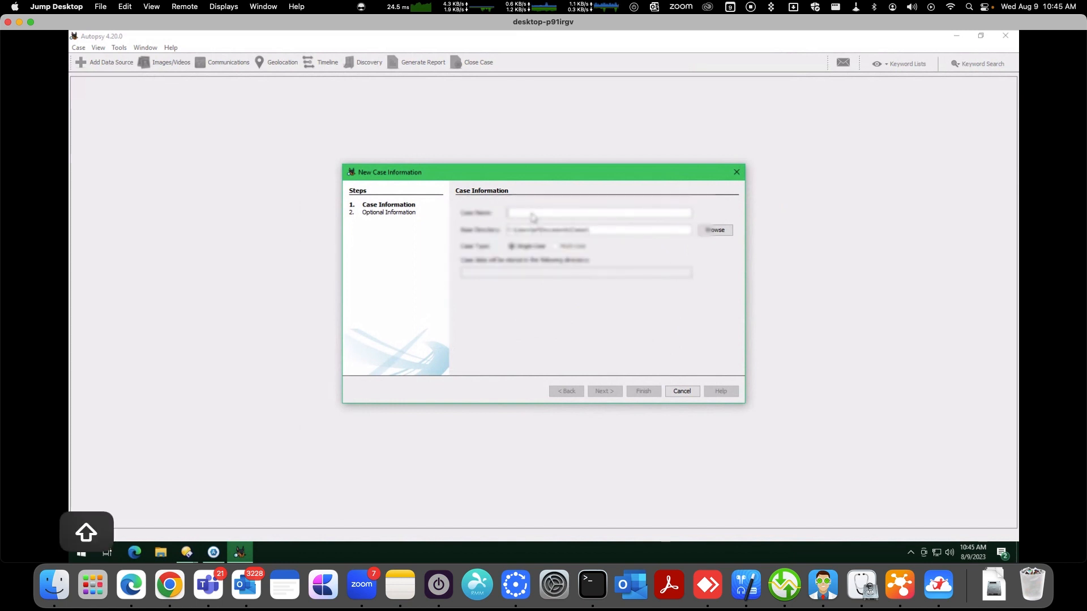
{"action": "type", "text": "MacbookAir"}
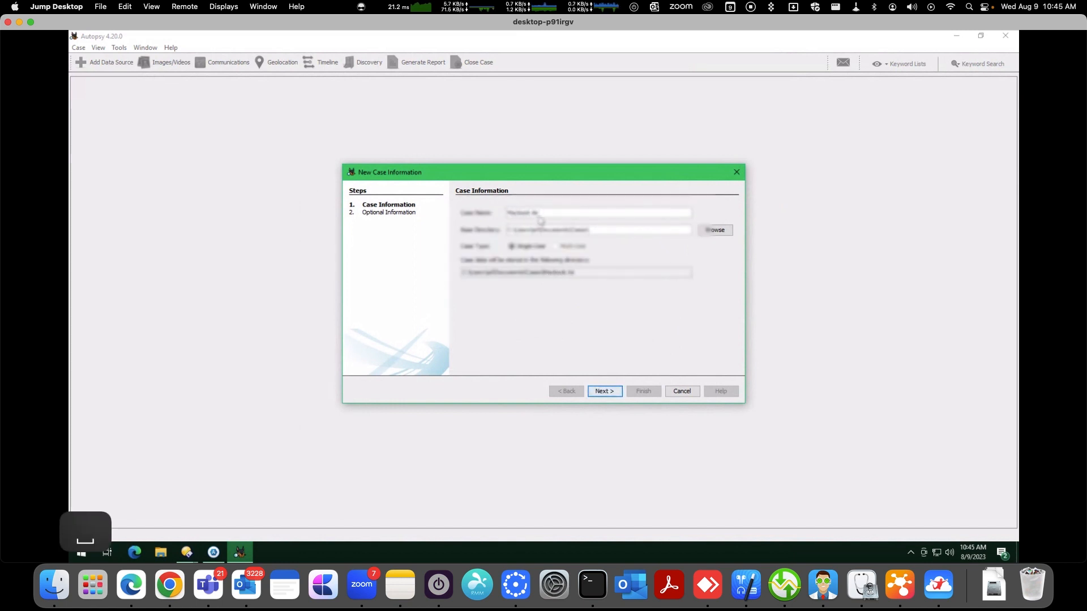
{"action": "left_click", "coordinate": [618, 391]}
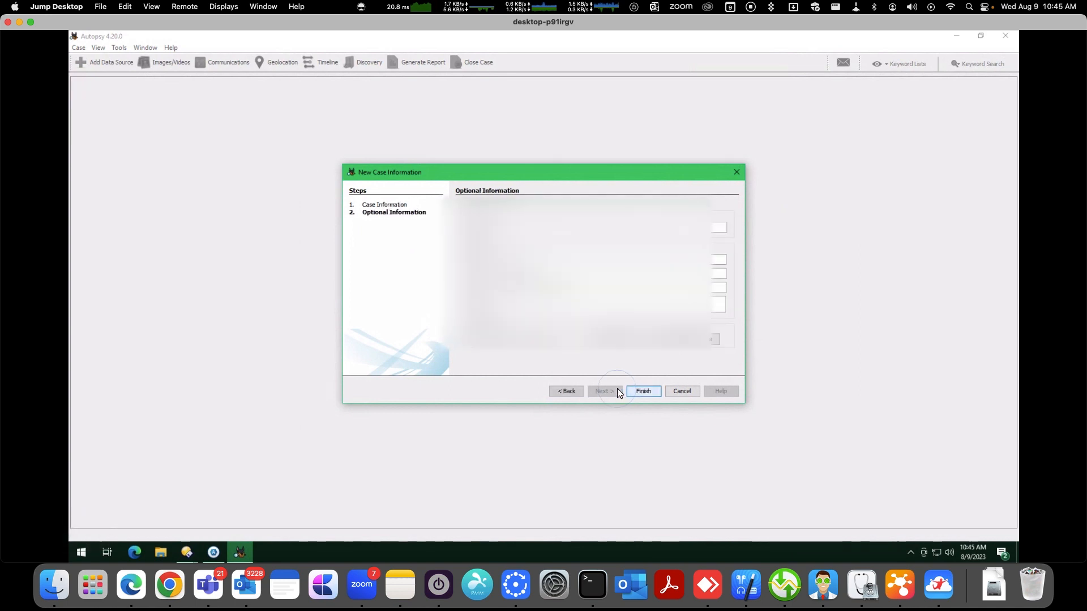
Enter a case number in the optional information and finish creating the case
{"action": "type", "text": "4-"}
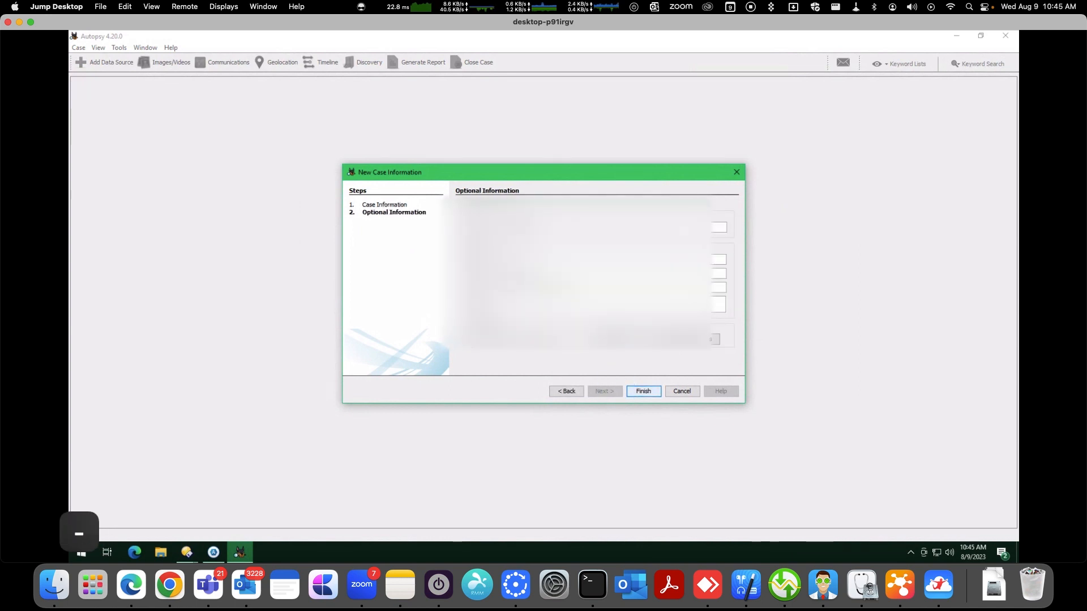
{"action": "key", "text": "BackSpace"}
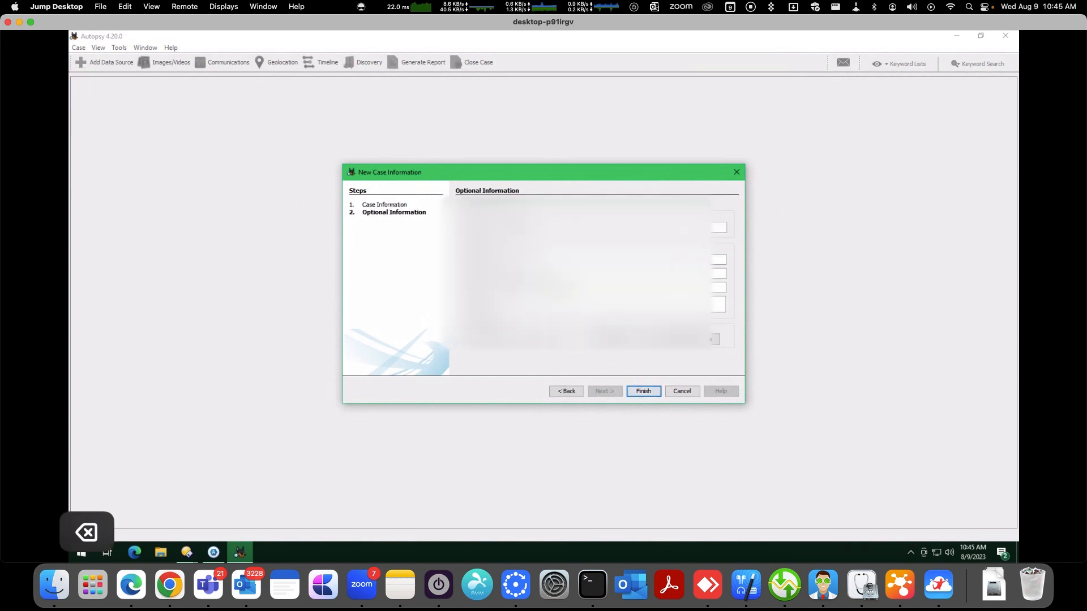
{"action": "left_click", "coordinate": [640, 392]}
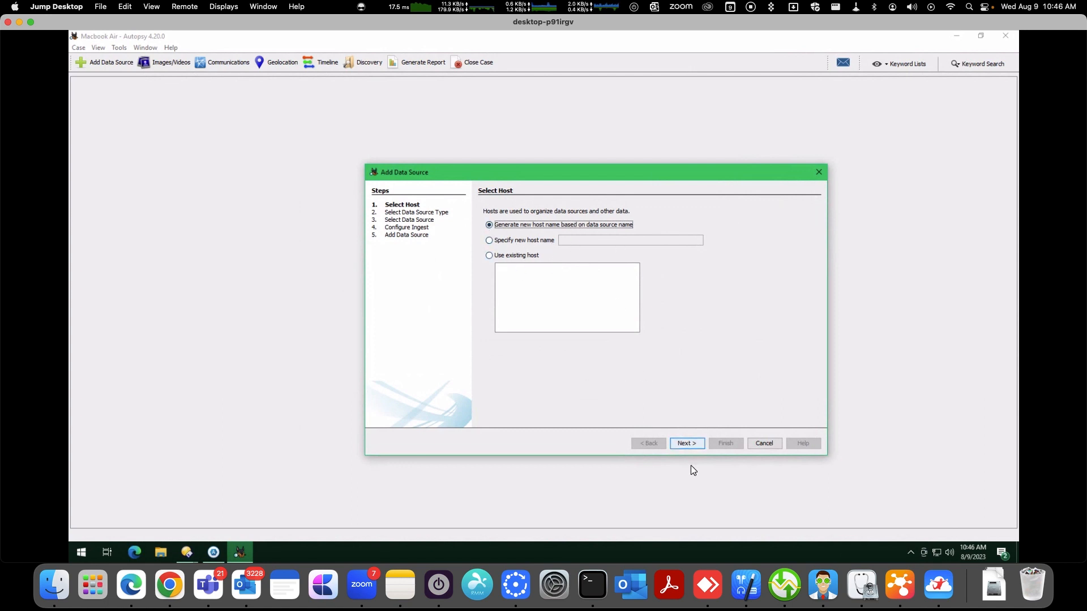
Keep the generated host name and choose Local Disk as the data source type
{"action": "left_click", "coordinate": [685, 444]}
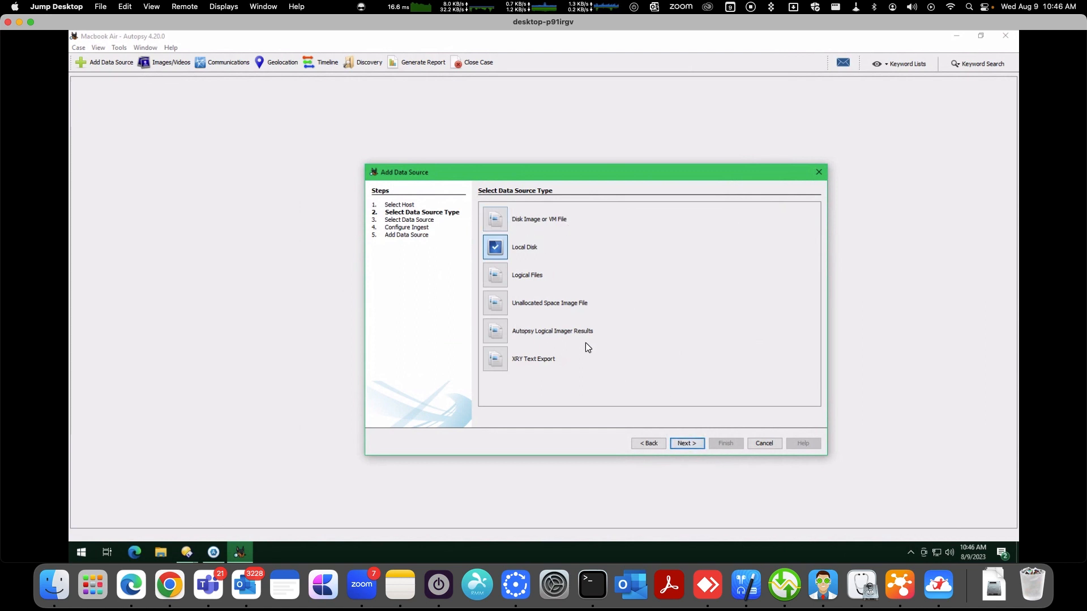
{"action": "left_click", "coordinate": [688, 443]}
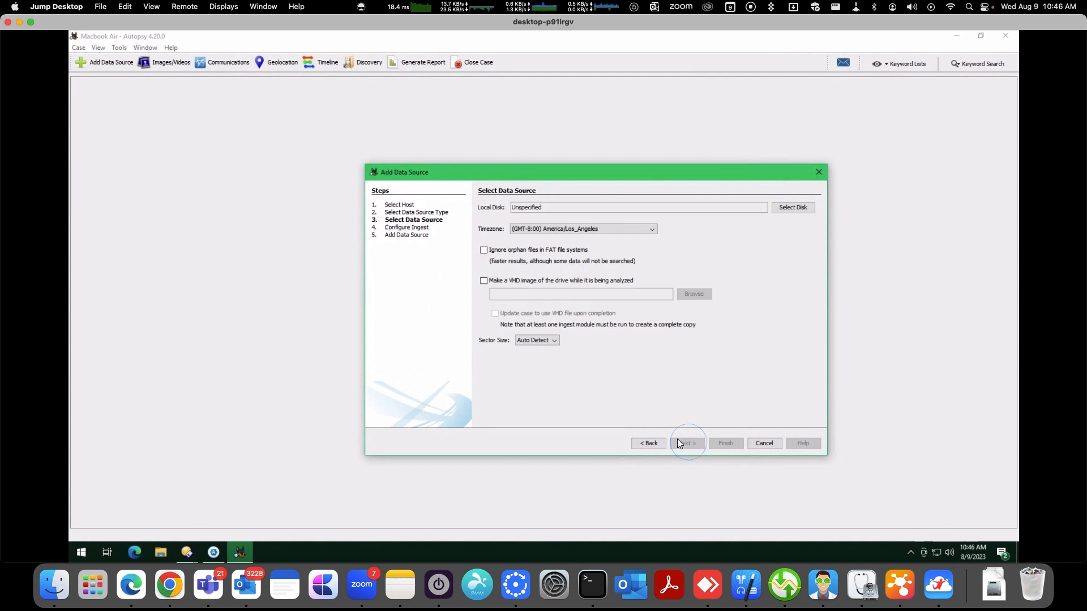
Select Drive 8 (233.8 GB) as the local disk to analyze
{"action": "left_click", "coordinate": [788, 209]}
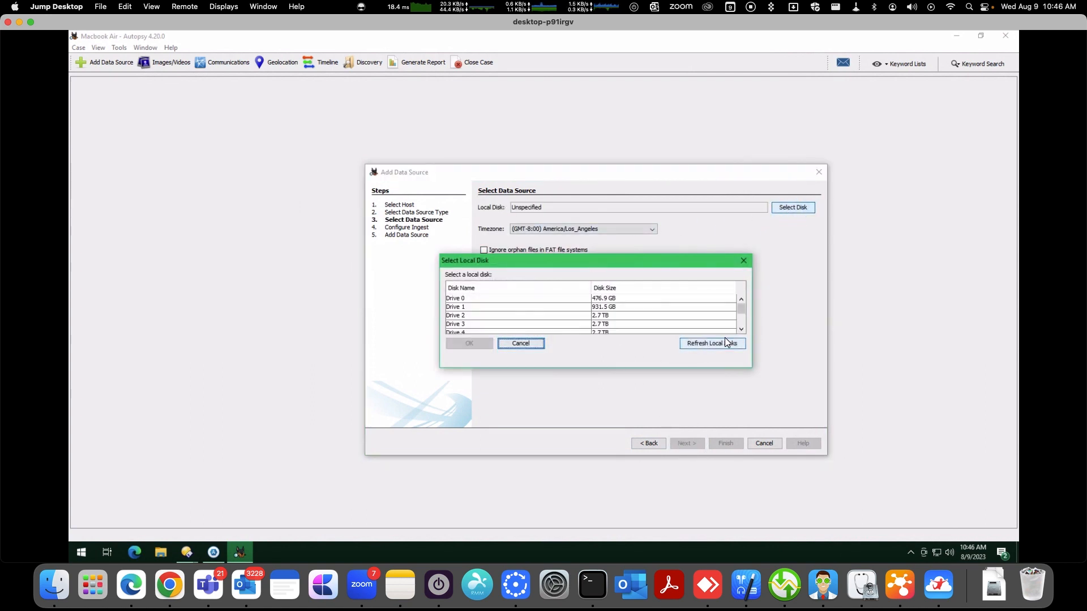
{"action": "left_click_drag", "start_coordinate": [741, 310], "coordinate": [741, 331]}
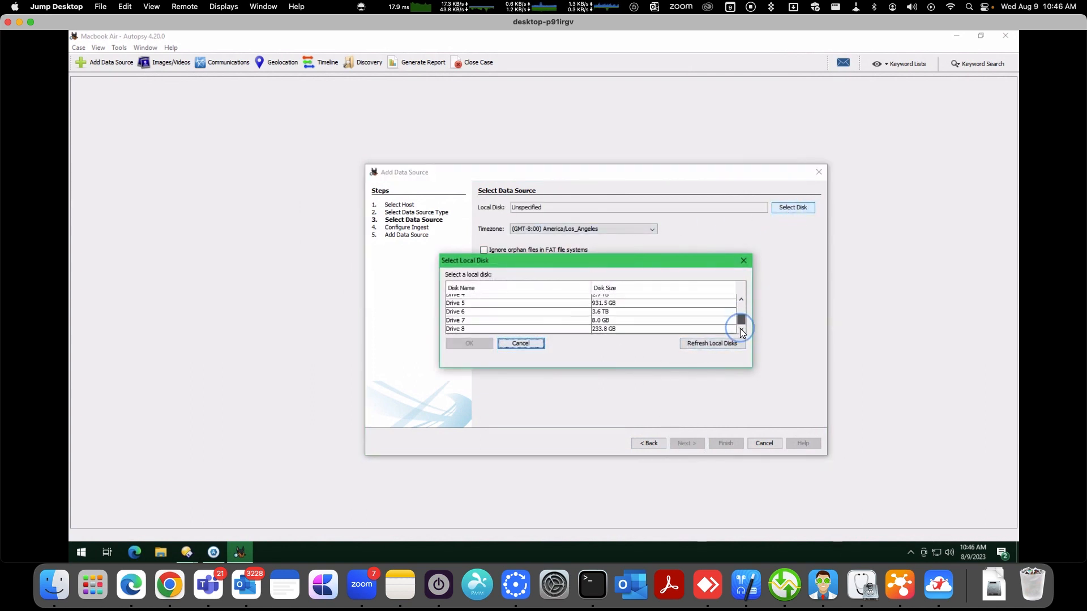
{"action": "left_click", "coordinate": [481, 329]}
{"action": "left_click", "coordinate": [464, 343]}
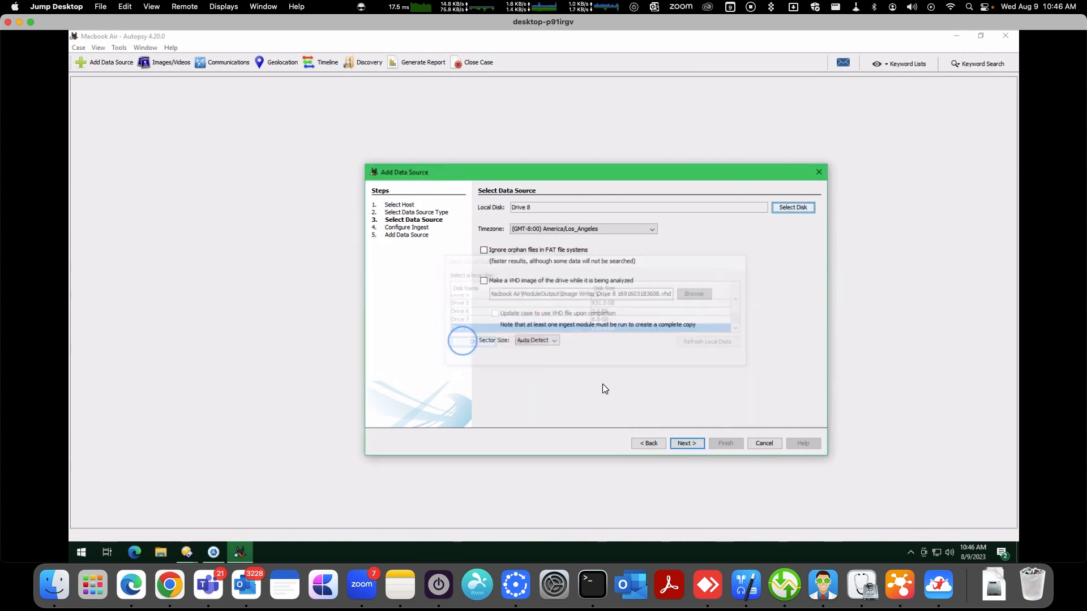
Reopen the local disk list to check the drives, close it, and advance to ingest configuration
{"action": "left_click", "coordinate": [791, 207]}
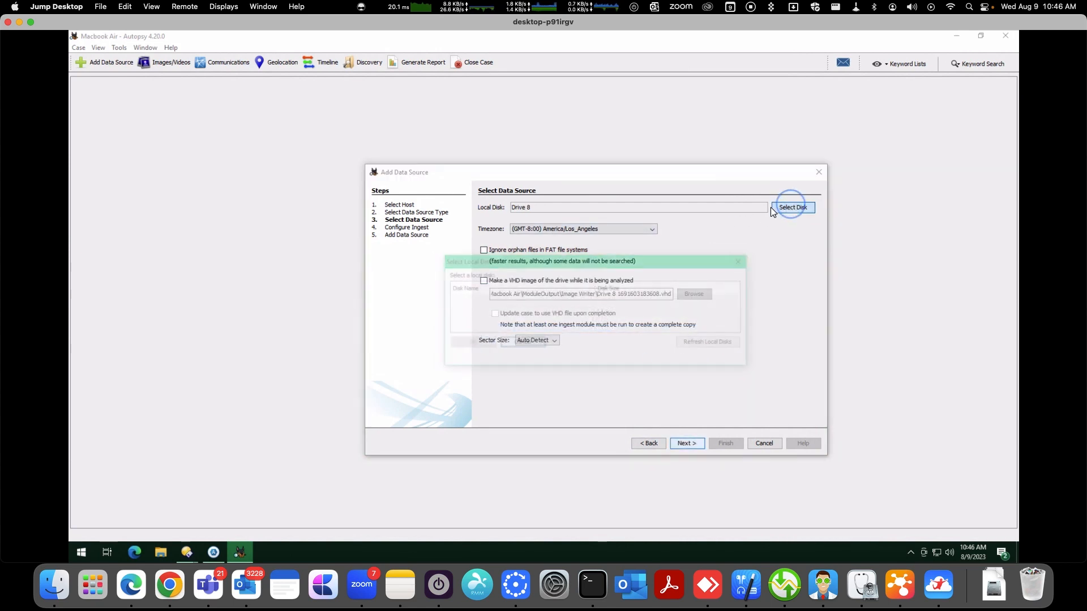
{"action": "scroll", "coordinate": [741, 317], "scroll_direction": "down", "scroll_amount": 3}
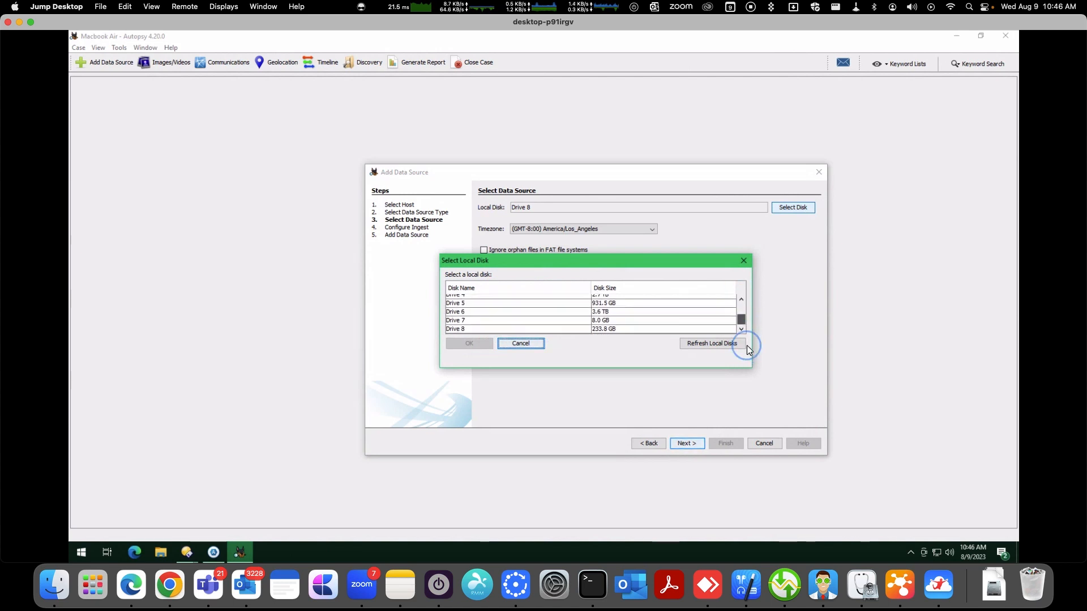
{"action": "left_click", "coordinate": [743, 261]}
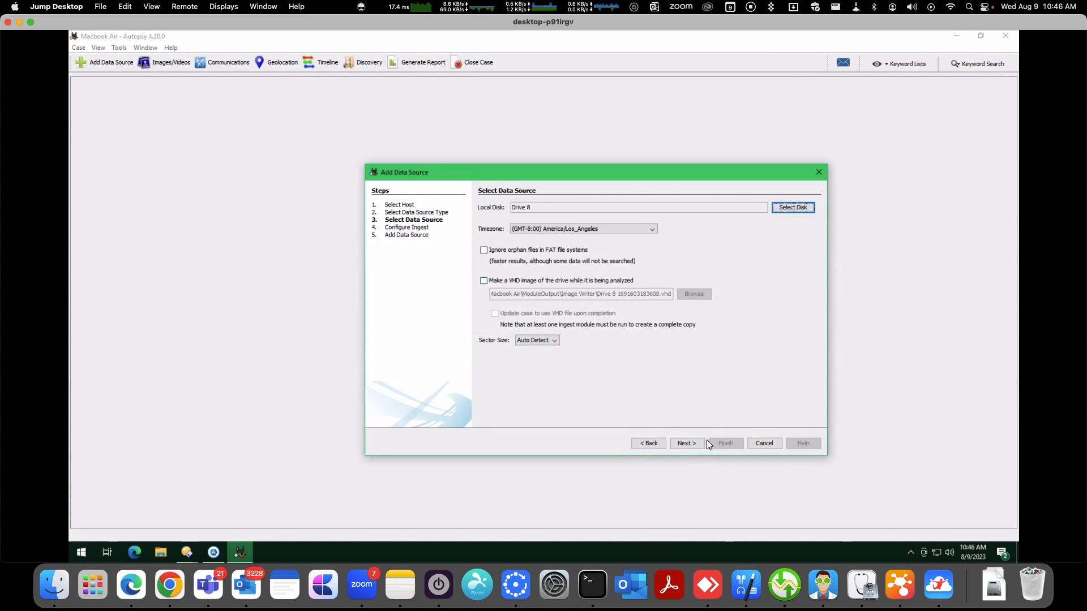
{"action": "left_click", "coordinate": [691, 444]}
Review the ingest module list and the options for which files to run modules on
{"action": "left_click_drag", "start_coordinate": [612, 273], "coordinate": [609, 345]}
{"action": "left_click", "coordinate": [562, 224]}
{"action": "left_click", "coordinate": [563, 223]}
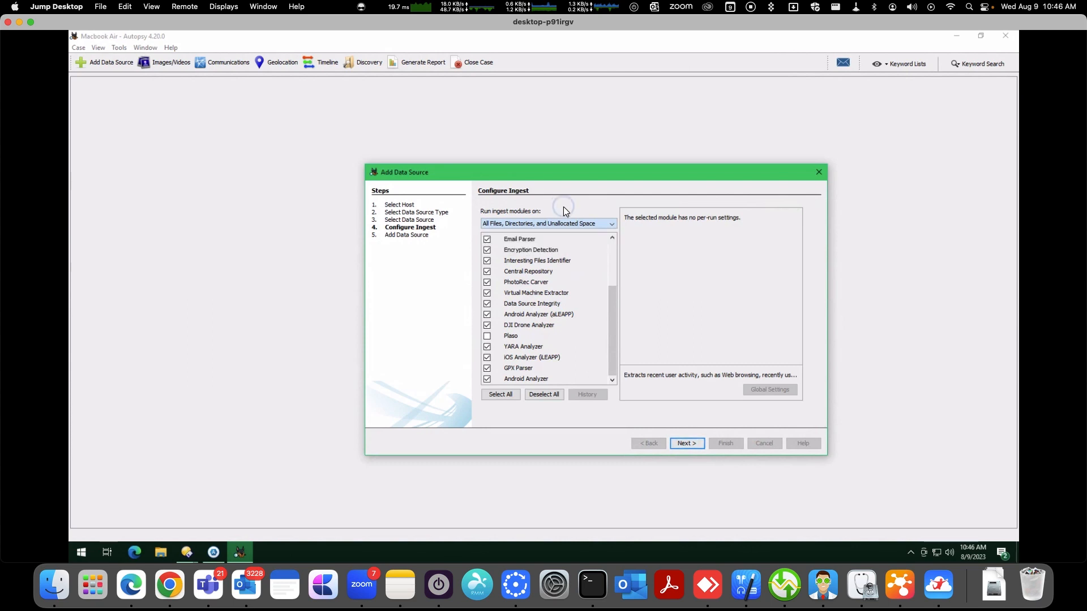
{"action": "left_click_drag", "start_coordinate": [611, 329], "coordinate": [608, 287]}
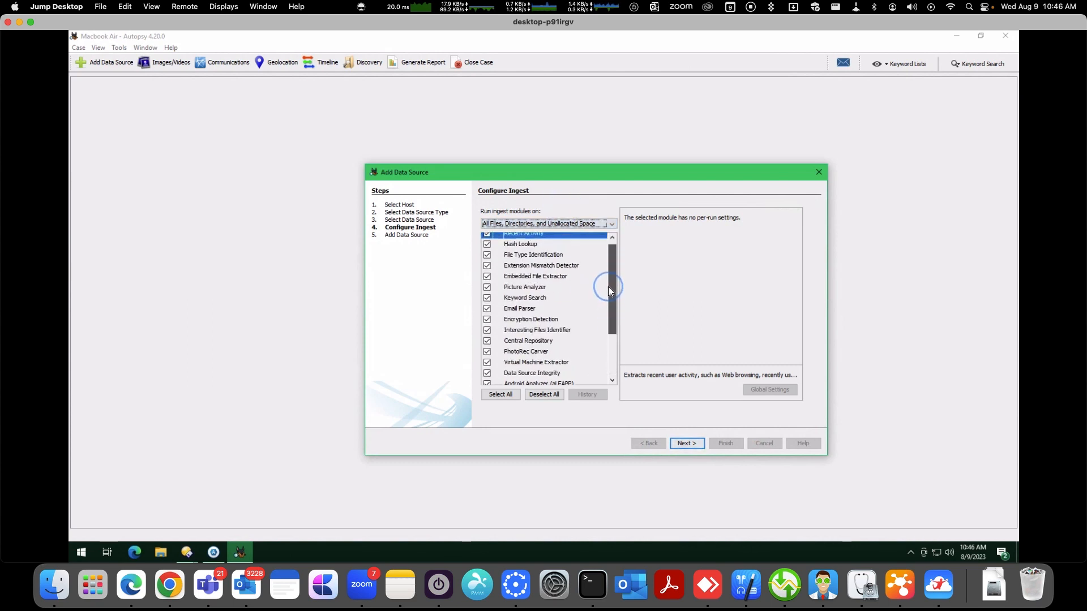
In the Keyword Search module, enable the Phone Numbers, IP Addresses, Email Addresses, URLs and Credit Card Numbers lists
{"action": "left_click", "coordinate": [531, 320]}
{"action": "left_click", "coordinate": [538, 299]}
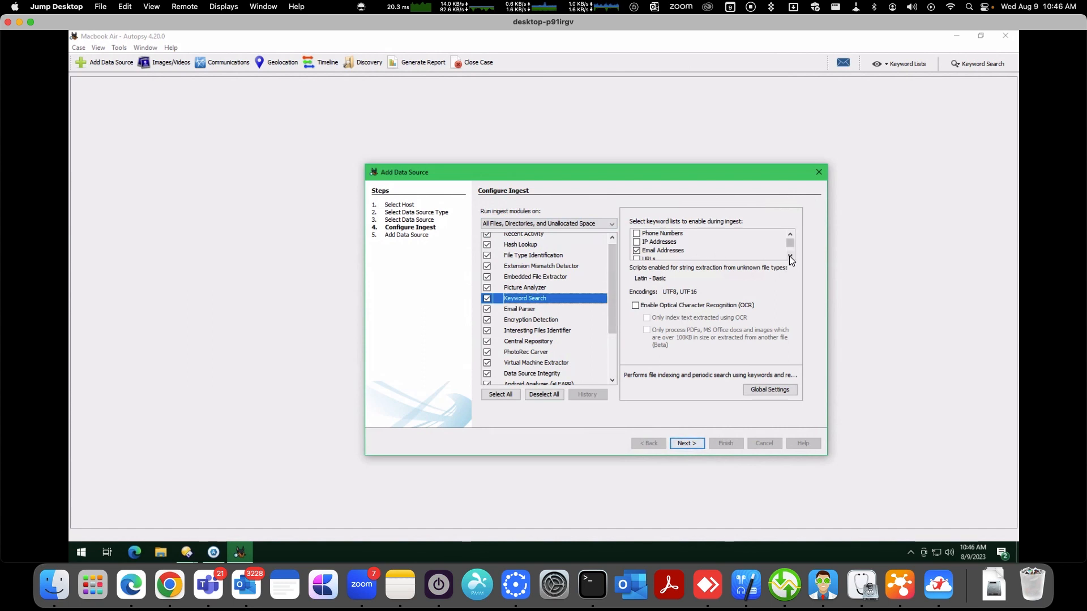
{"action": "left_click", "coordinate": [637, 233]}
{"action": "left_click", "coordinate": [636, 242]}
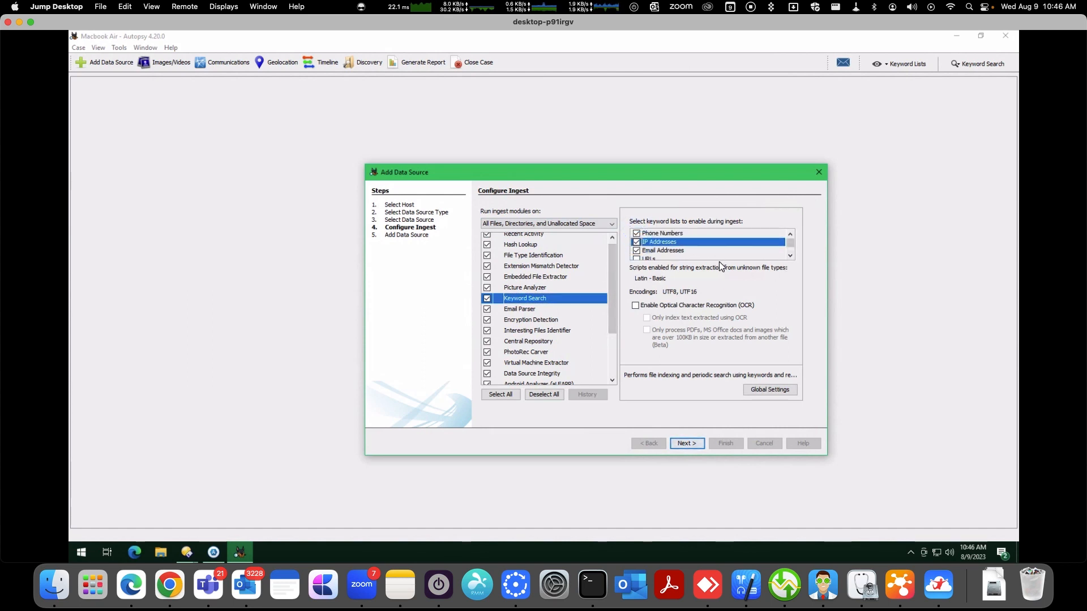
{"action": "left_click", "coordinate": [637, 250]}
{"action": "left_click", "coordinate": [637, 255]}
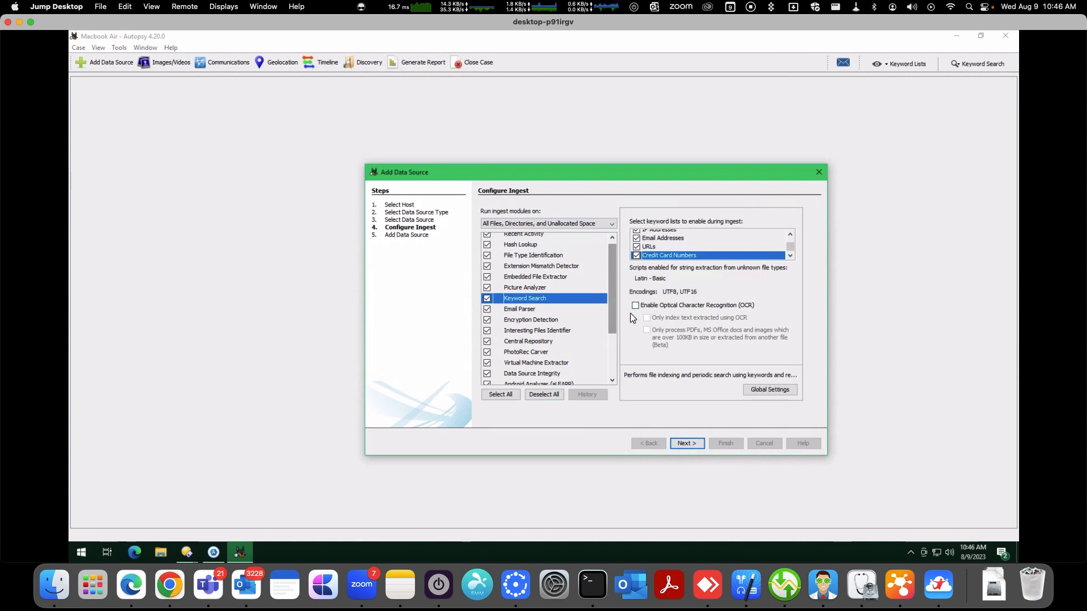
Review the settings of Picture Analyzer, Embedded File Extractor, Extension Mismatch Detector and Hash Lookup modules
{"action": "left_click", "coordinate": [545, 287]}
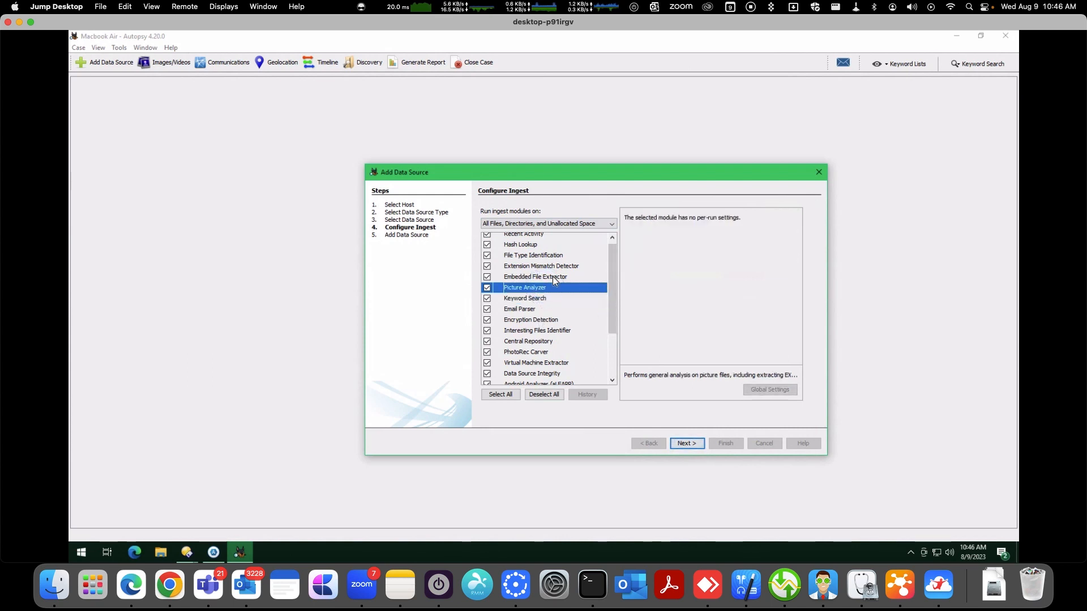
{"action": "left_click", "coordinate": [553, 276]}
{"action": "left_click", "coordinate": [553, 266]}
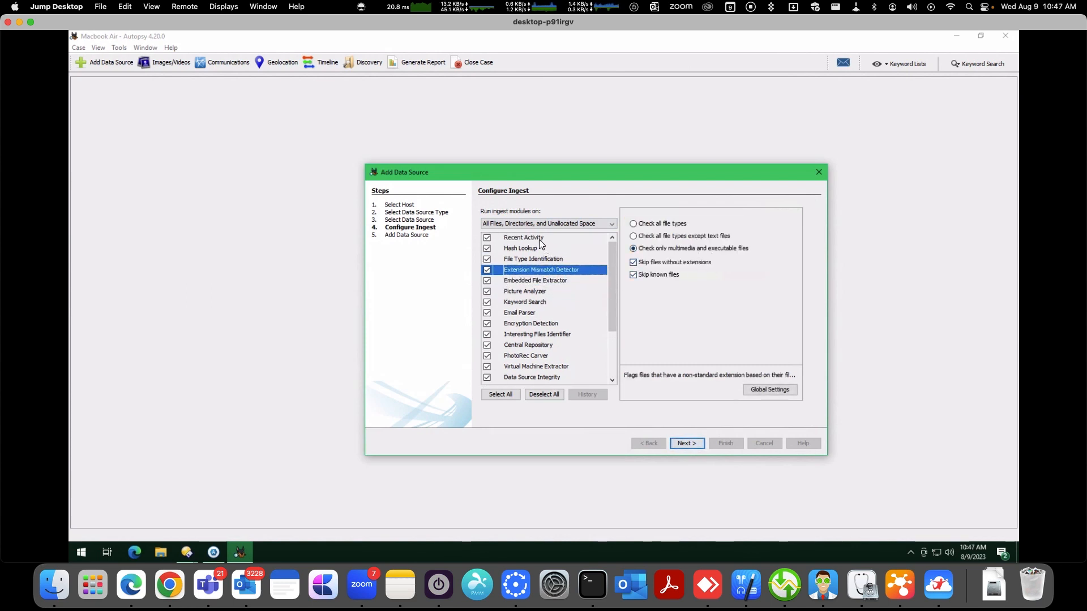
{"action": "left_click", "coordinate": [540, 243]}
{"action": "scroll", "coordinate": [530, 257], "scroll_direction": "up", "scroll_amount": 1}
Step through the remaining ingest modules one by one to review each module's settings
{"action": "key", "text": "Down"}
{"action": "key", "text": "Down"}
{"action": "key", "text": "Down"}
{"action": "key", "text": "Down"}
{"action": "key", "text": "Down"}
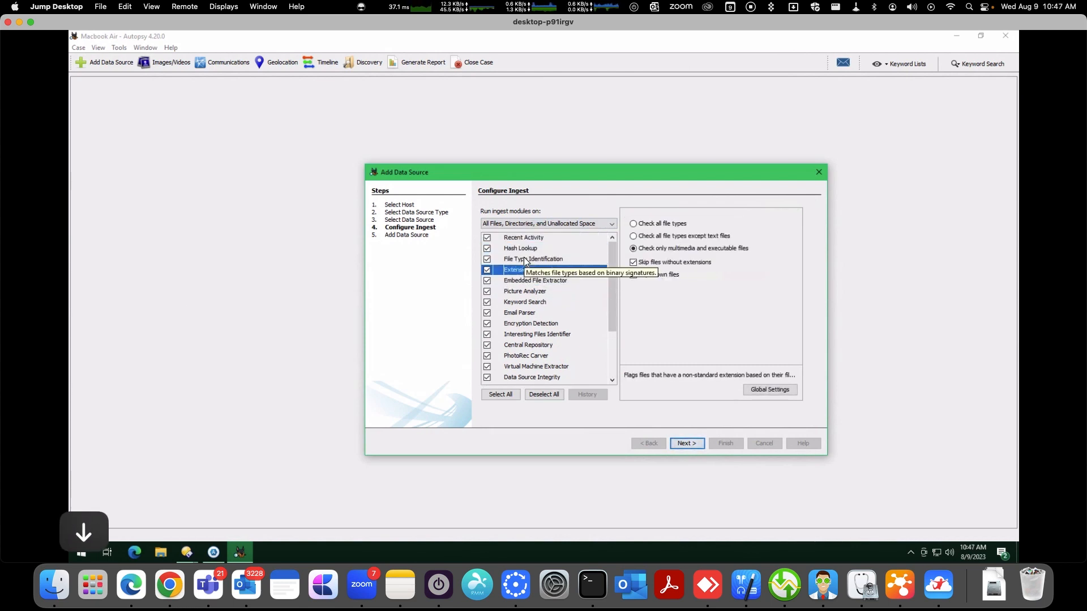
{"action": "key", "text": "Down"}
{"action": "key", "text": "Down"}
{"action": "key", "text": "Down"}
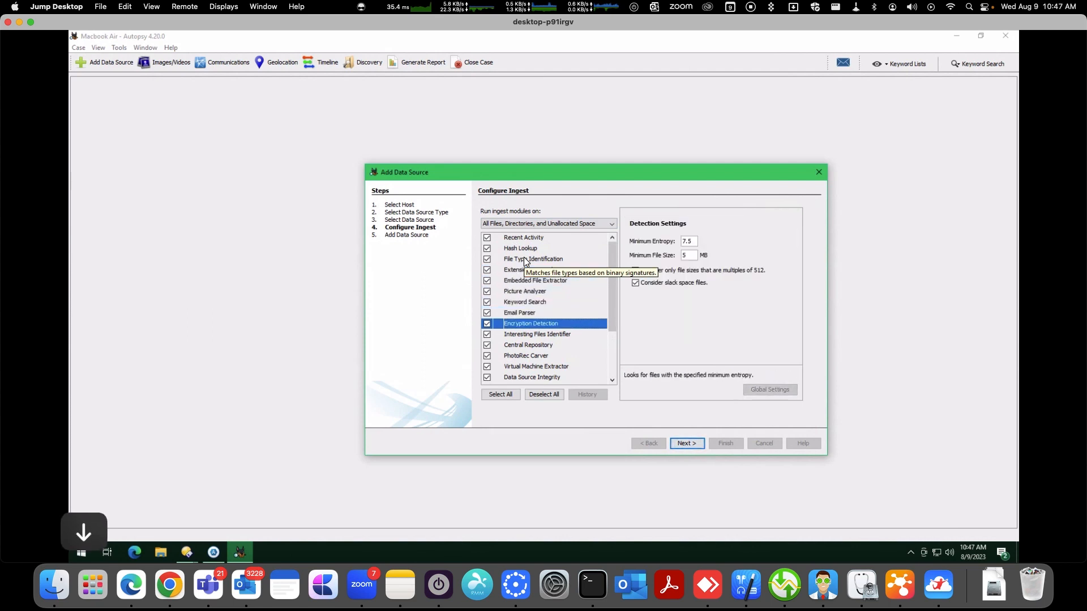
{"action": "key", "text": "Down"}
{"action": "key", "text": "Down"}
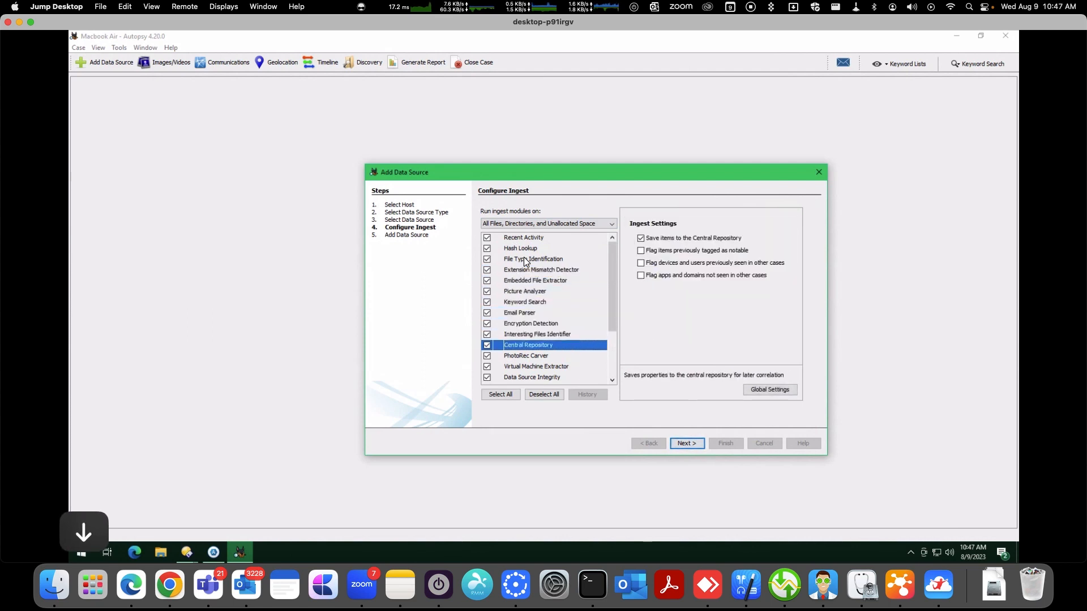
{"action": "key", "text": "Down"}
{"action": "key", "text": "Down"}
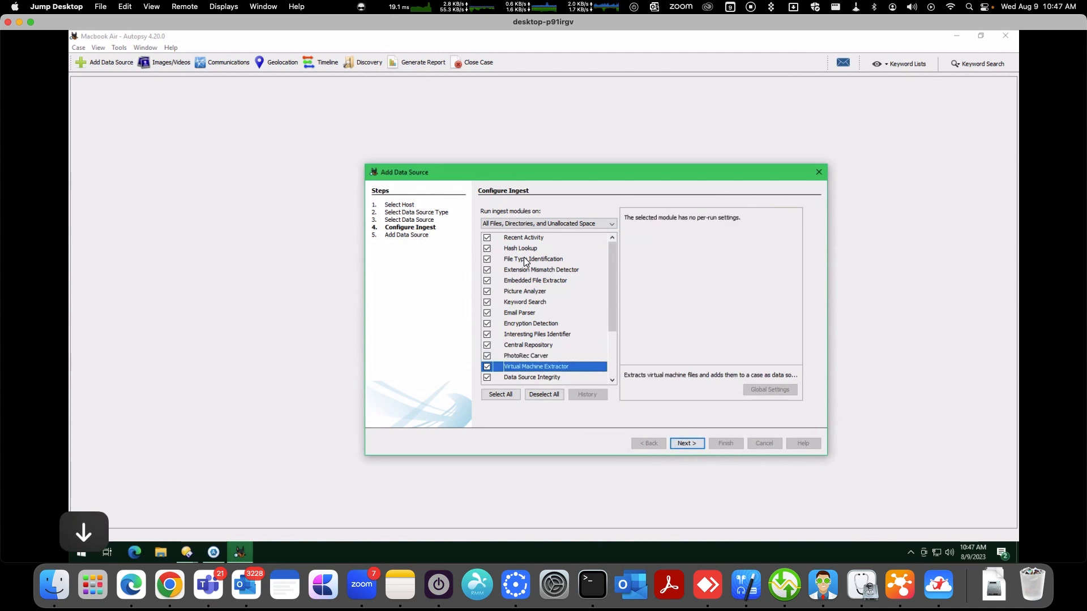
{"action": "key", "text": "Up"}
{"action": "key", "text": "Up"}
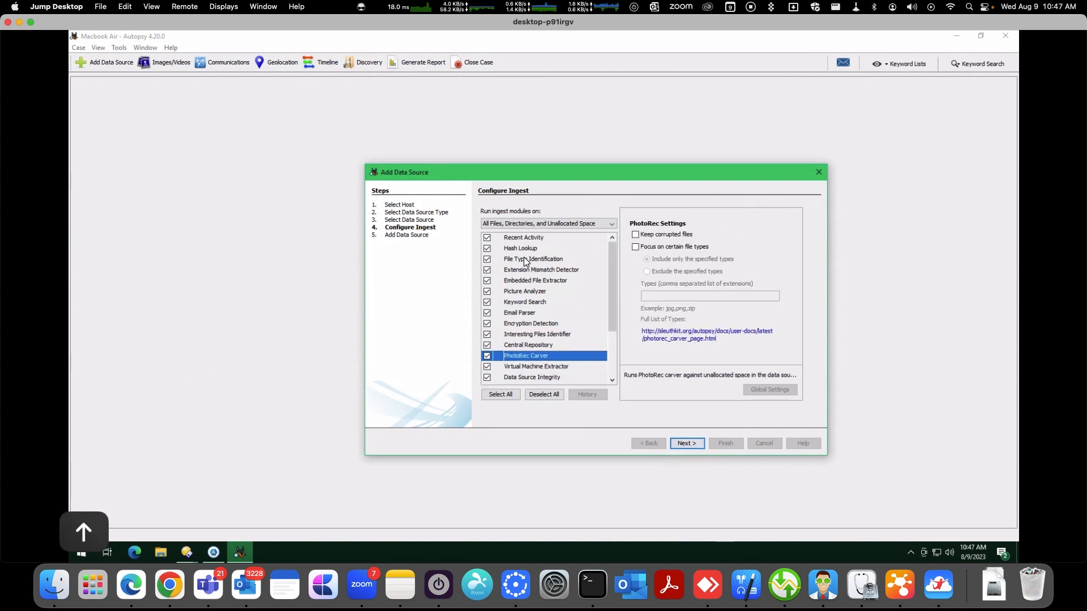
{"action": "key", "text": "Down"}
{"action": "key", "text": "Down"}
{"action": "key", "text": "Down"}
{"action": "key", "text": "Down"}
{"action": "key", "text": "Down"}
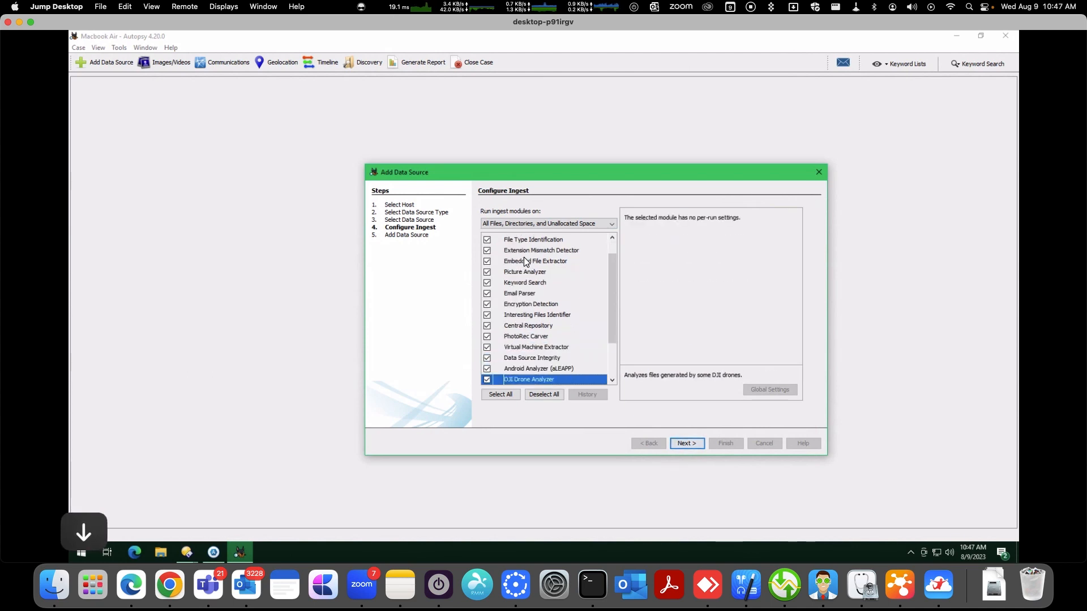
{"action": "key", "text": "Down"}
{"action": "key", "text": "Down"}
{"action": "key", "text": "Up"}
{"action": "key", "text": "Down"}
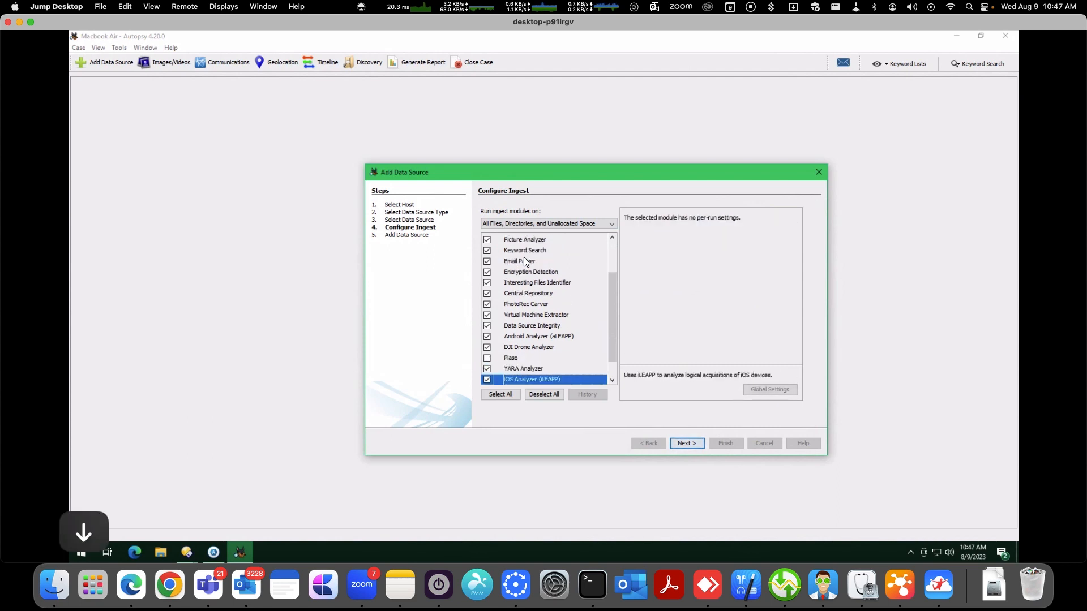
{"action": "key", "text": "Down"}
{"action": "key", "text": "Down"}
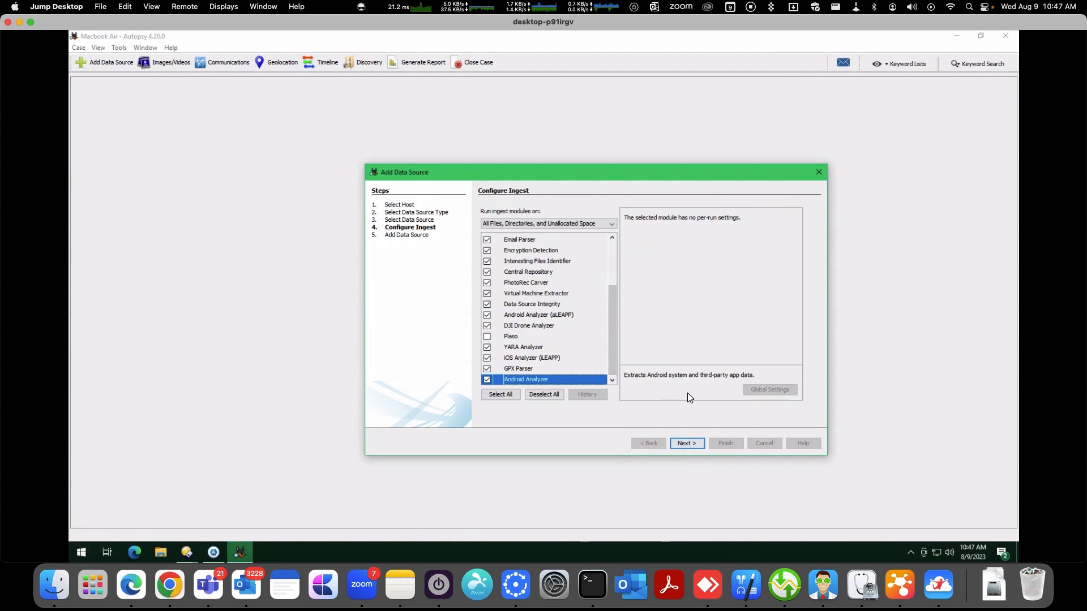
Finish the Add Data Source wizard to start ingesting the local disk with the chosen modules
{"action": "left_click", "coordinate": [688, 443]}
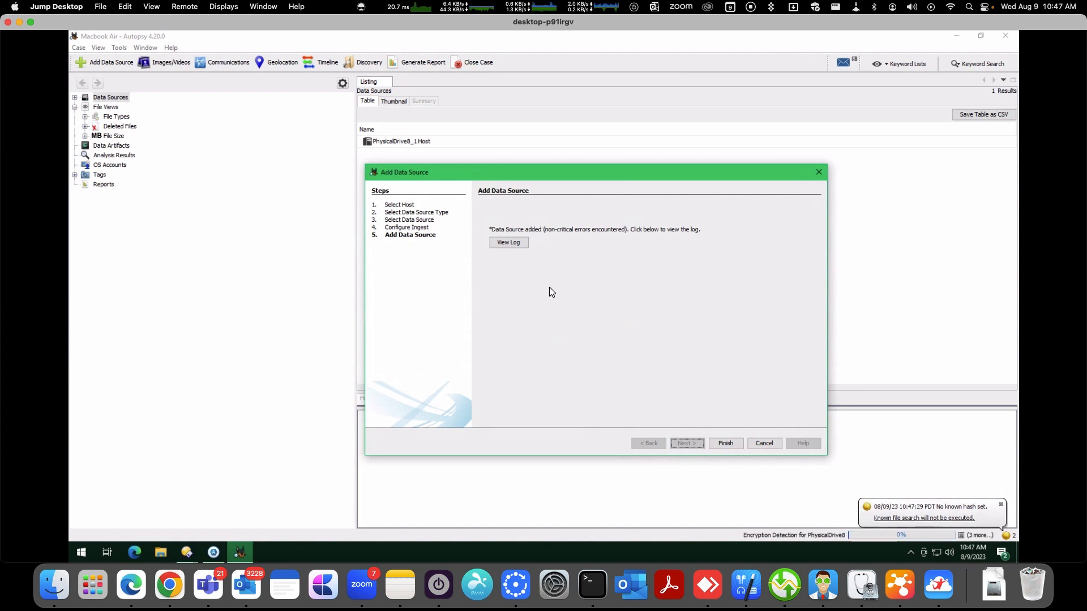
{"action": "left_click", "coordinate": [726, 443]}
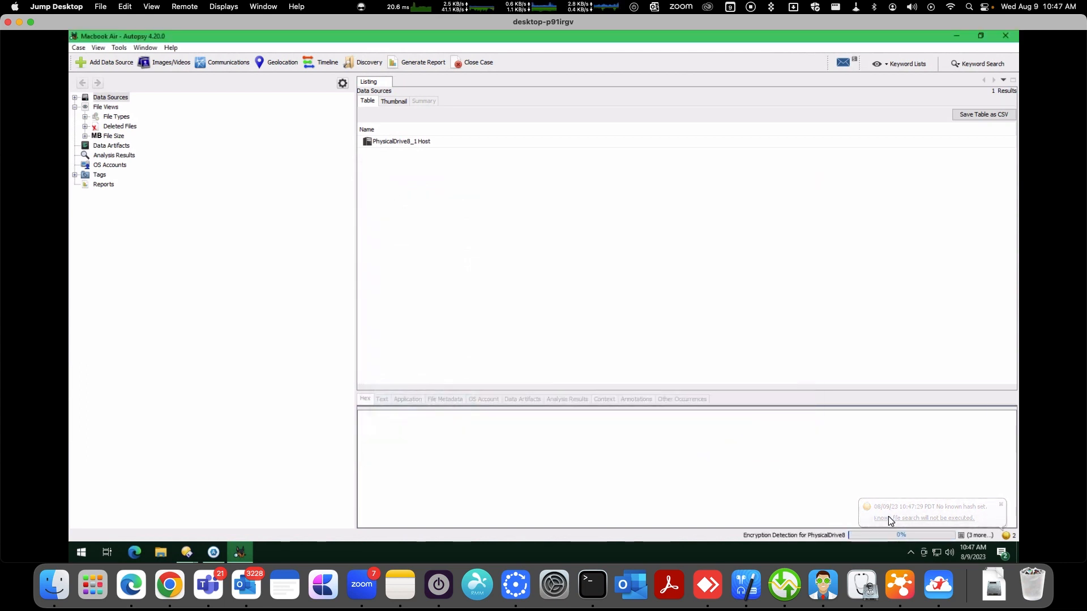
{"action": "left_click", "coordinate": [900, 534]}
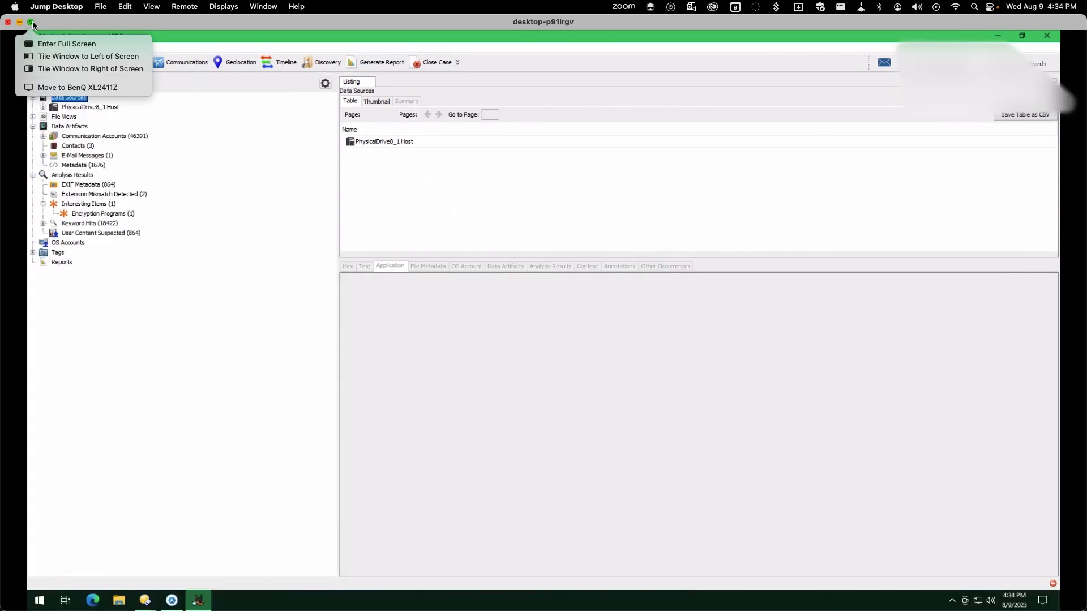
Expand File Views to browse the file types grouped by extension
{"action": "left_click", "coordinate": [33, 22]}
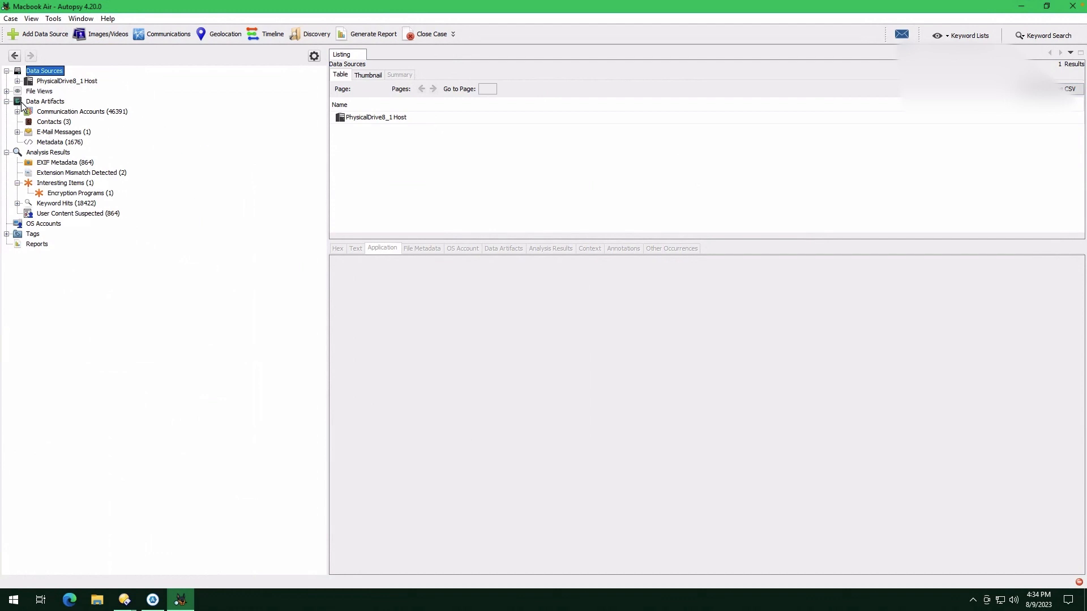
{"action": "left_click", "coordinate": [7, 92]}
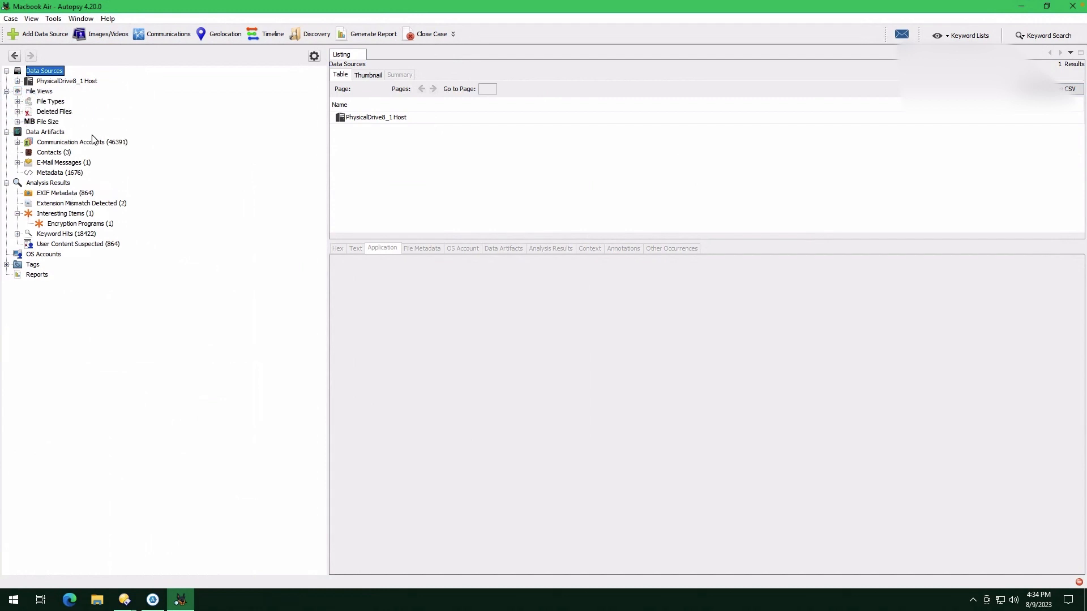
{"action": "left_click", "coordinate": [18, 102]}
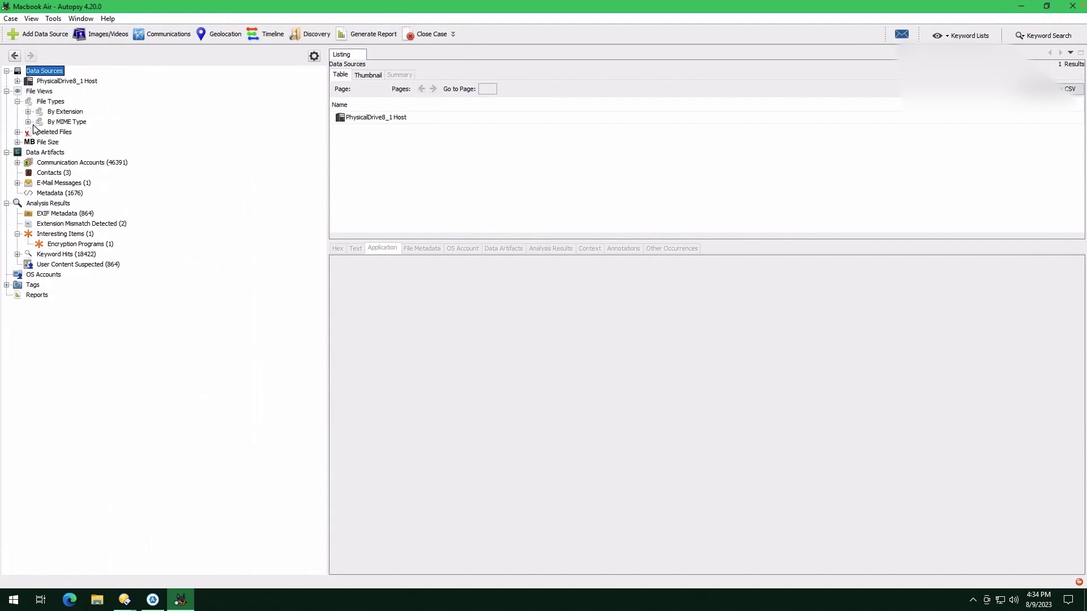
{"action": "left_click", "coordinate": [28, 112]}
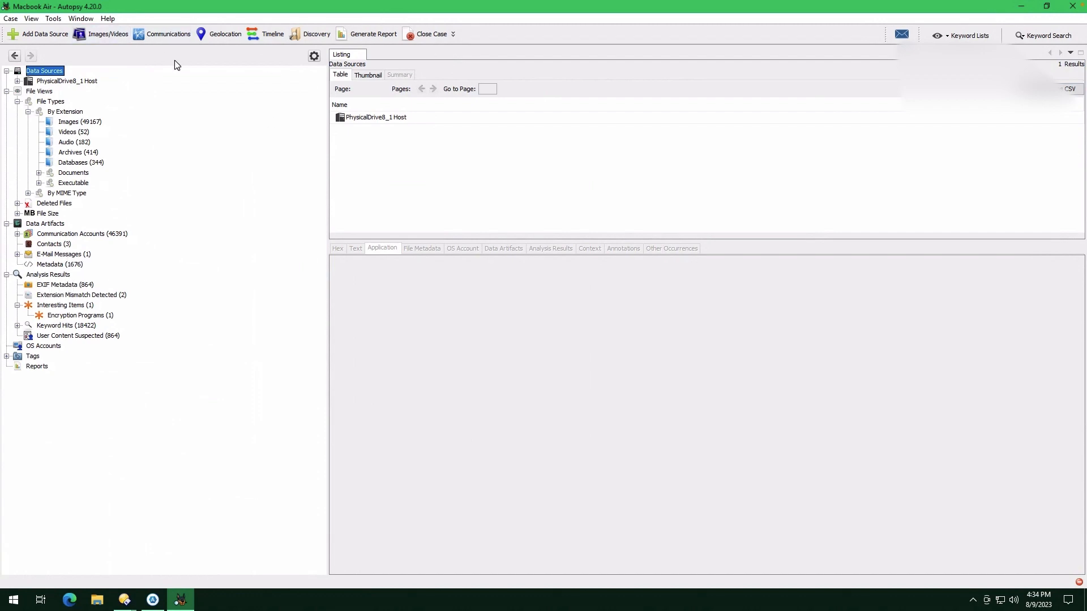
Open the Geolocation map, zoom to a photo waypoint near Los Angeles and view it in the Timeline
{"action": "left_click", "coordinate": [224, 36]}
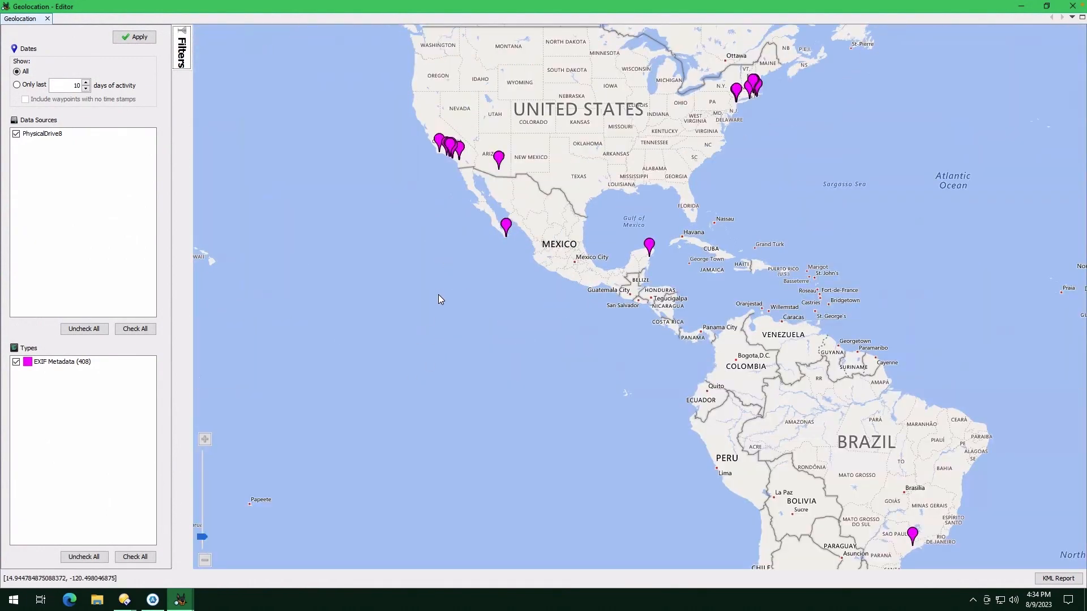
{"action": "left_click_drag", "start_coordinate": [439, 295], "coordinate": [468, 415]}
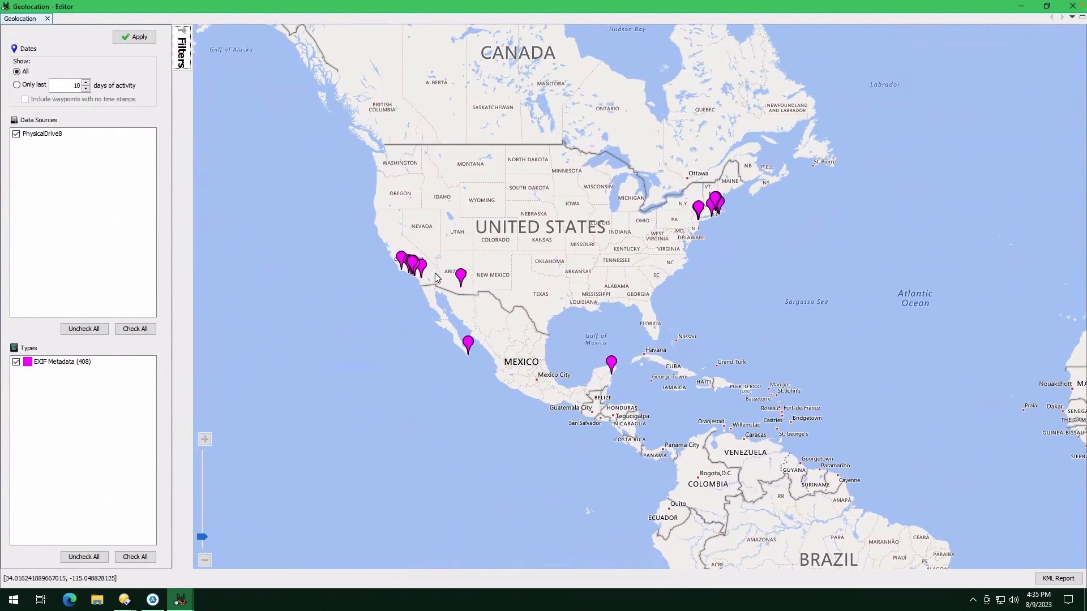
{"action": "scroll", "coordinate": [434, 282], "scroll_direction": "up", "scroll_amount": 5}
{"action": "left_click_drag", "start_coordinate": [403, 284], "coordinate": [856, 259]}
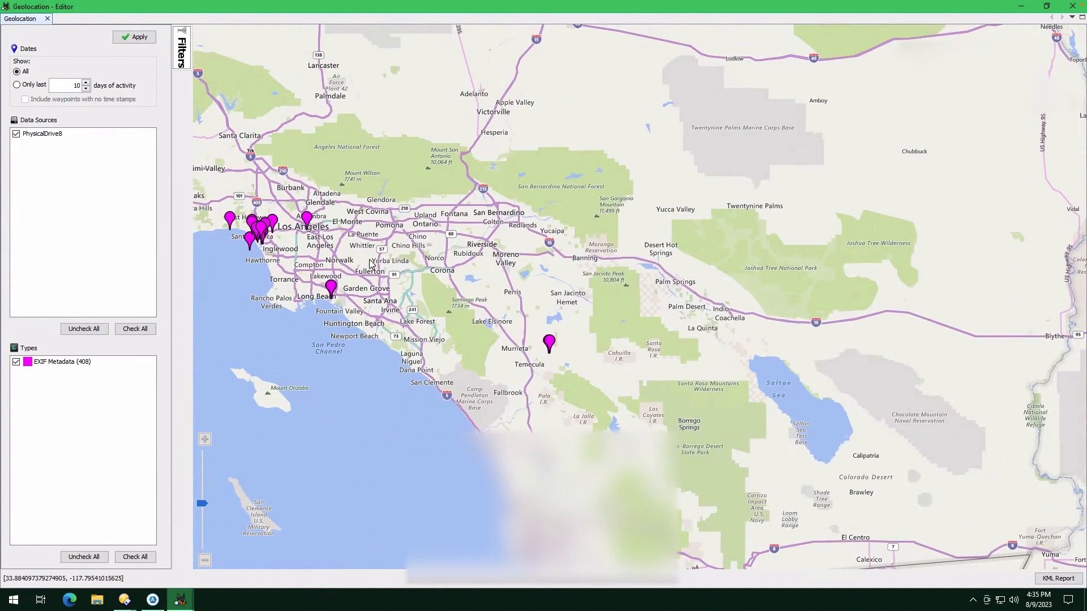
{"action": "left_click", "coordinate": [308, 221]}
{"action": "scroll", "coordinate": [309, 221], "scroll_direction": "up", "scroll_amount": 1}
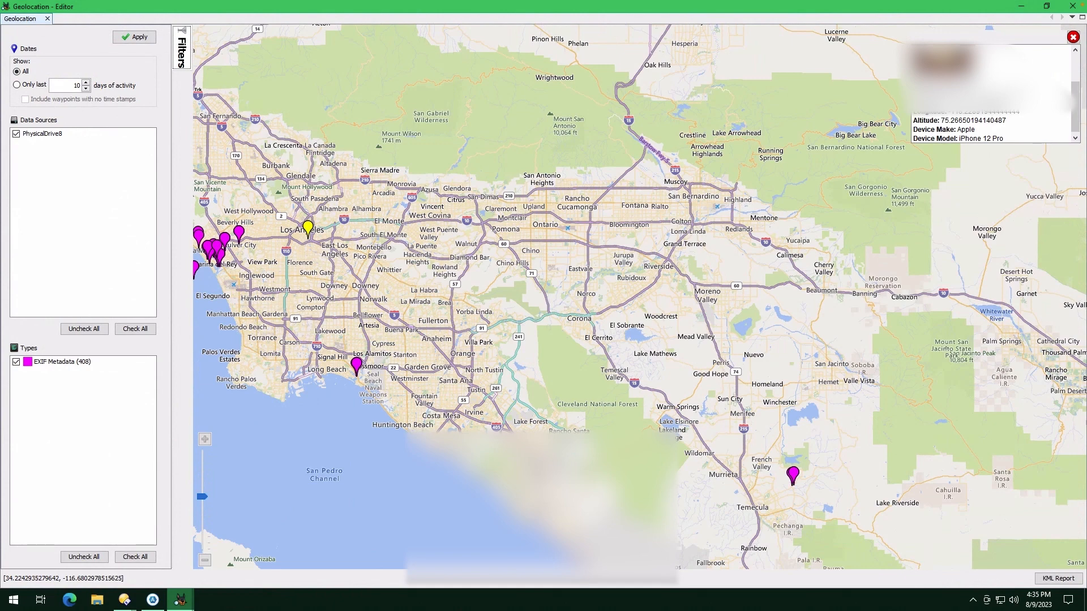
{"action": "right_click", "coordinate": [309, 227]}
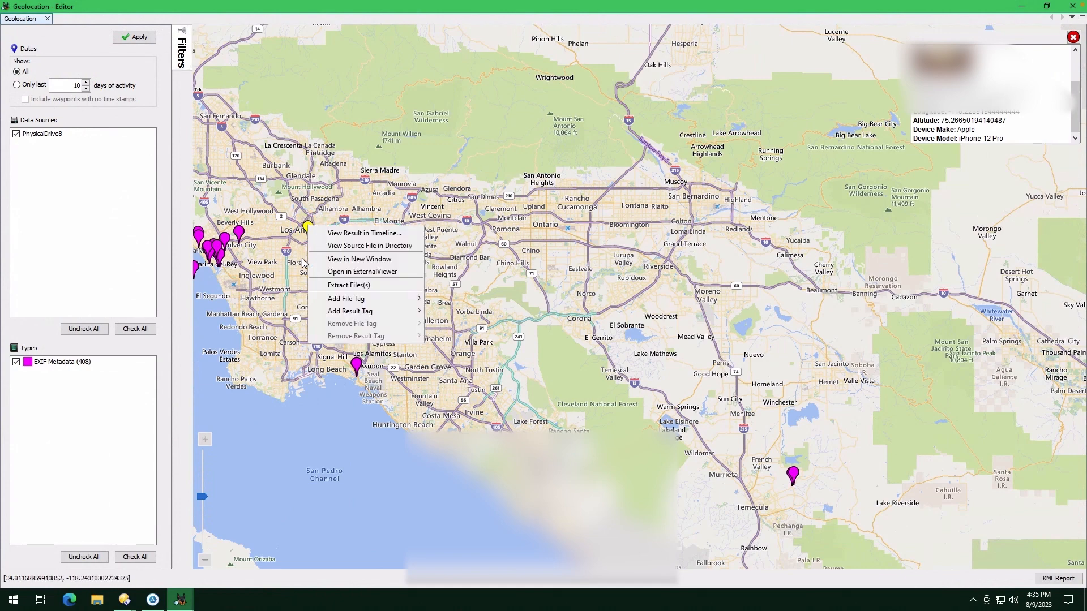
{"action": "left_click", "coordinate": [419, 242]}
{"action": "left_click", "coordinate": [570, 261]}
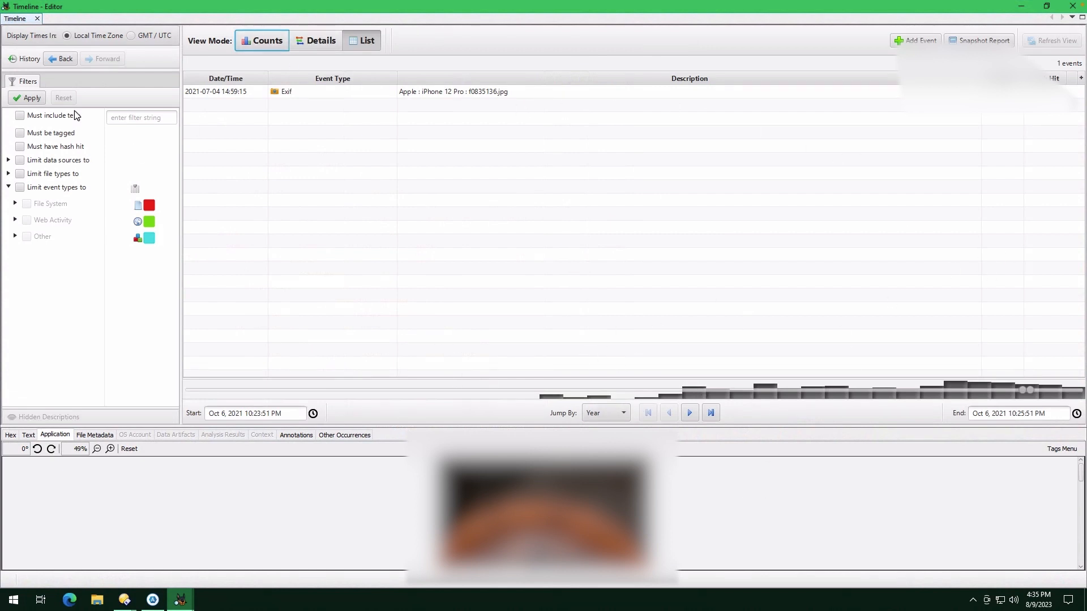
Open the Timeline and browse the events in Details view
{"action": "left_click", "coordinate": [592, 415]}
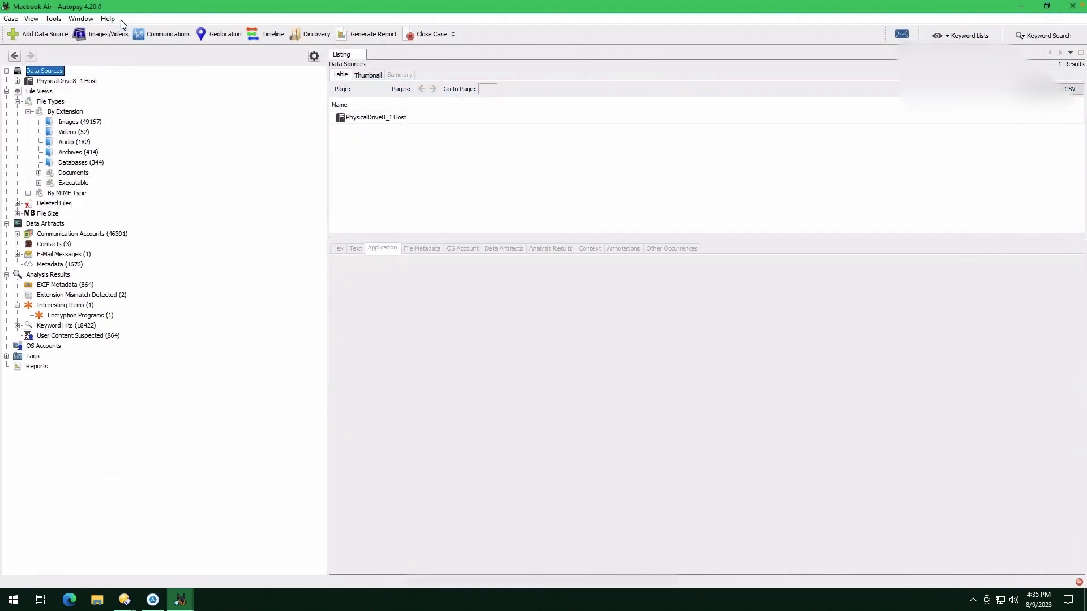
{"action": "left_click", "coordinate": [266, 35]}
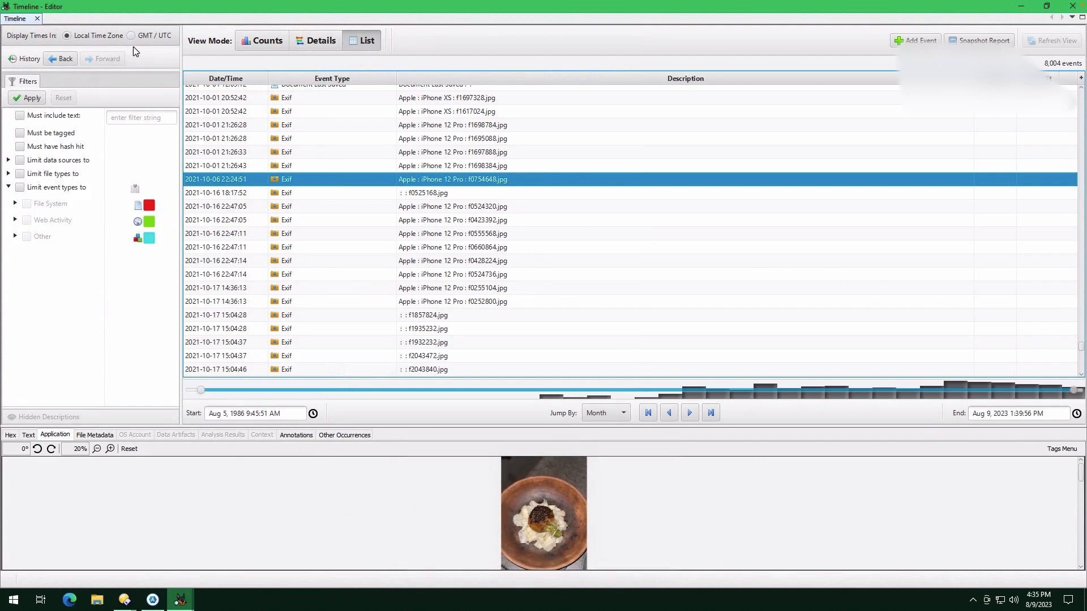
{"action": "left_click", "coordinate": [301, 45]}
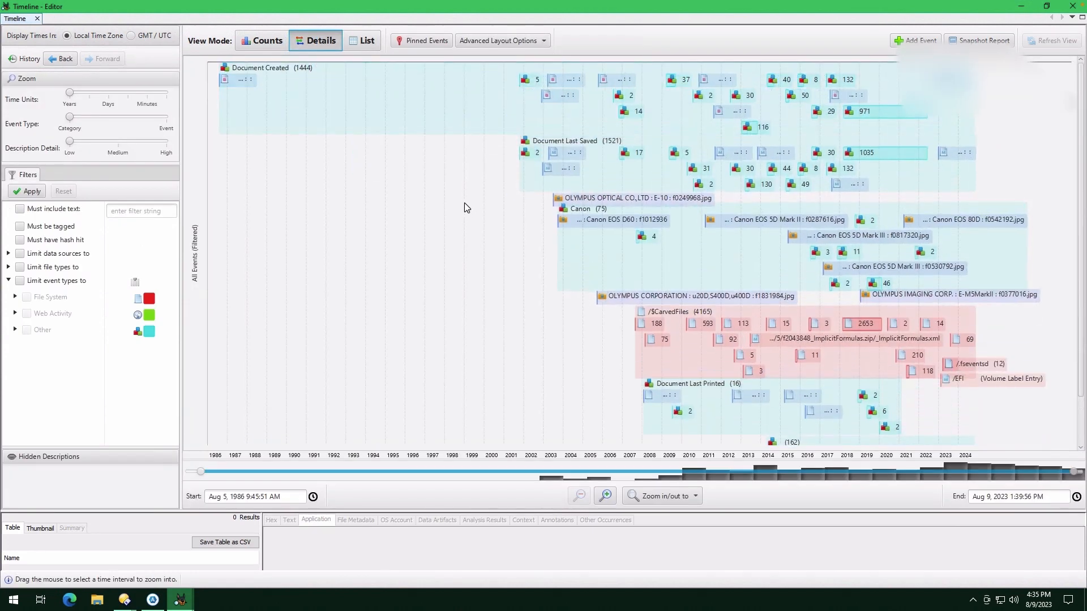
{"action": "scroll", "coordinate": [807, 239], "scroll_direction": "down", "scroll_amount": 1}
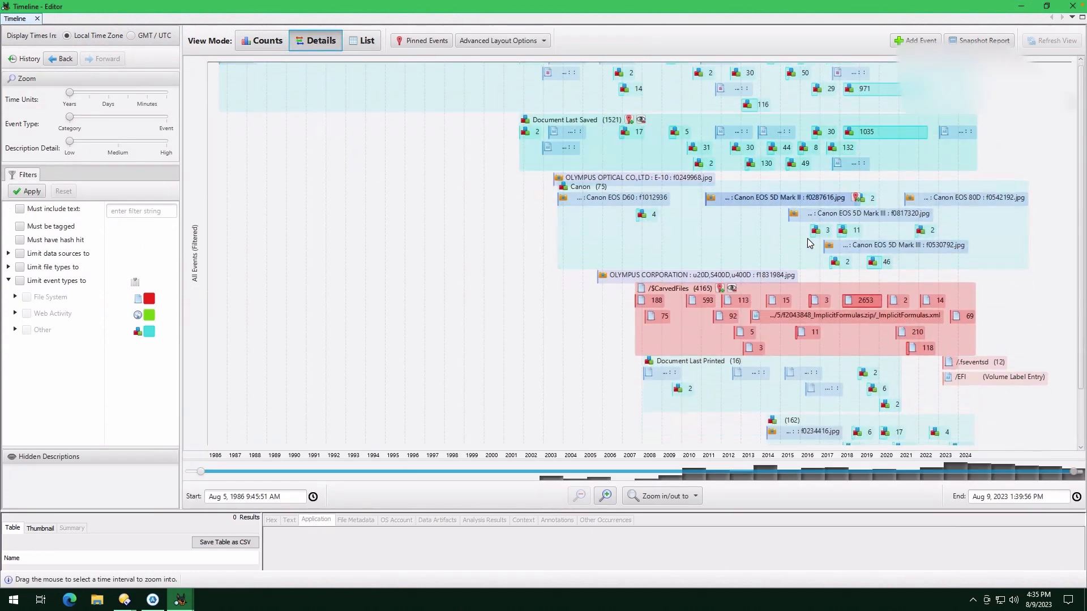
{"action": "scroll", "coordinate": [807, 239], "scroll_direction": "down", "scroll_amount": 4}
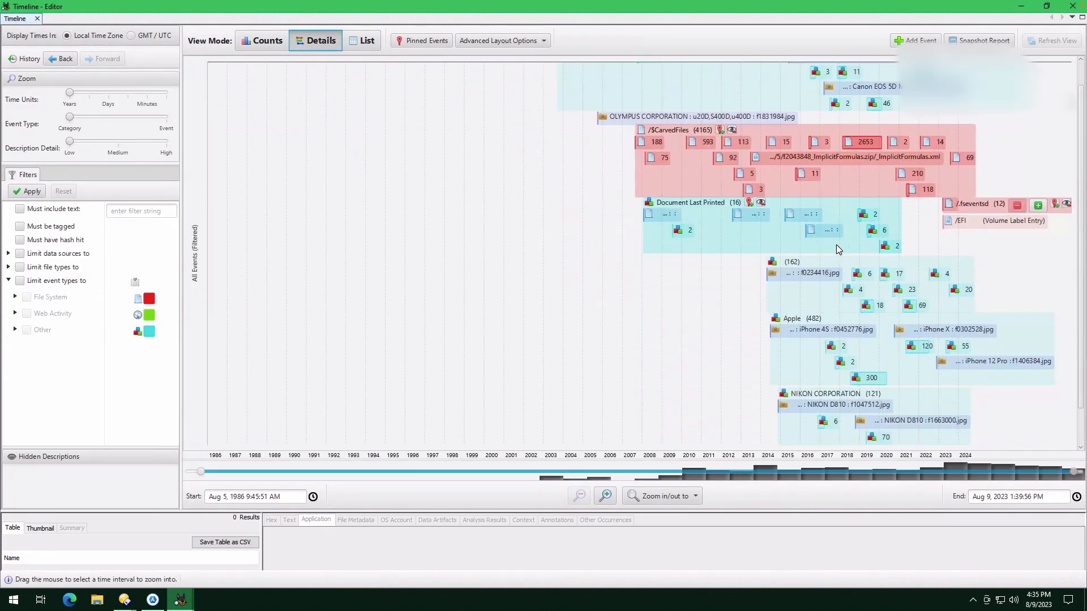
{"action": "scroll", "coordinate": [832, 324], "scroll_direction": "down", "scroll_amount": 5}
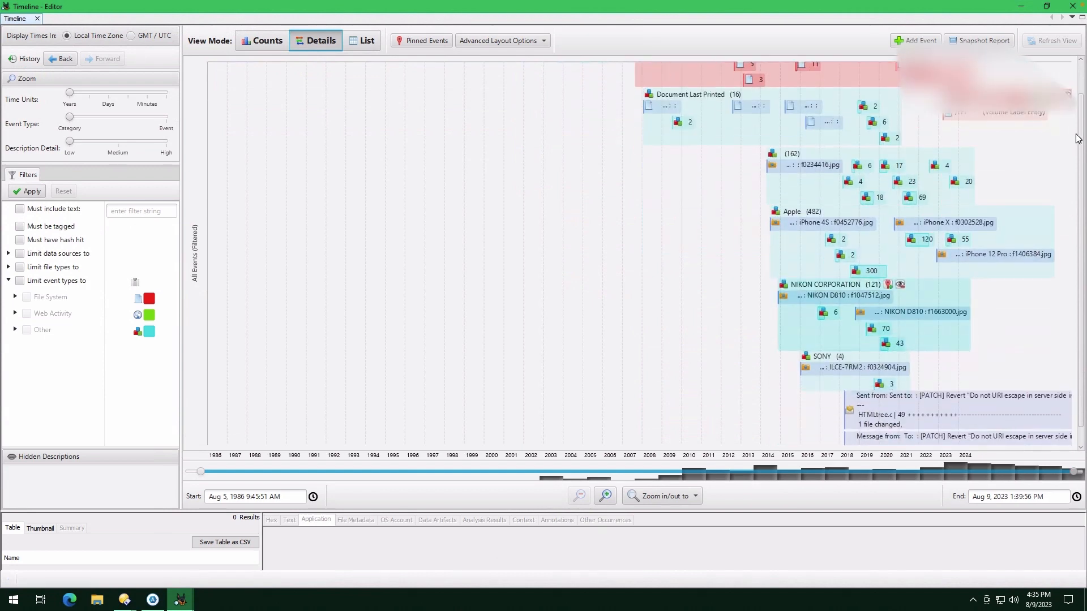
{"action": "scroll", "coordinate": [1081, 226], "scroll_direction": "down", "scroll_amount": 4}
{"action": "left_click_drag", "start_coordinate": [1086, 260], "coordinate": [1086, 48]}
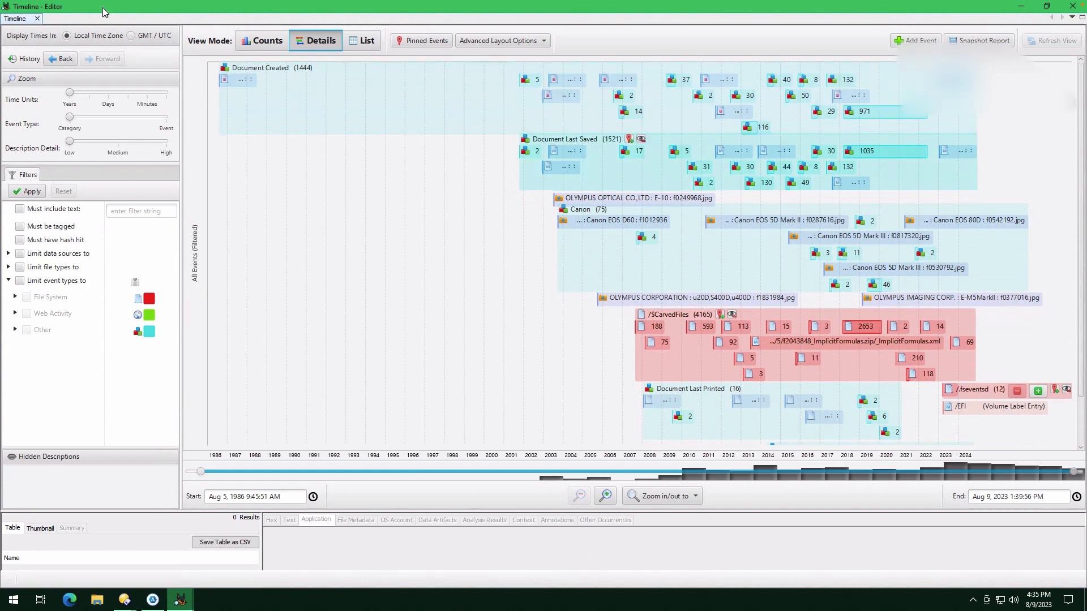
Switch the Timeline to List view and scroll through the event list
{"action": "left_click", "coordinate": [362, 41]}
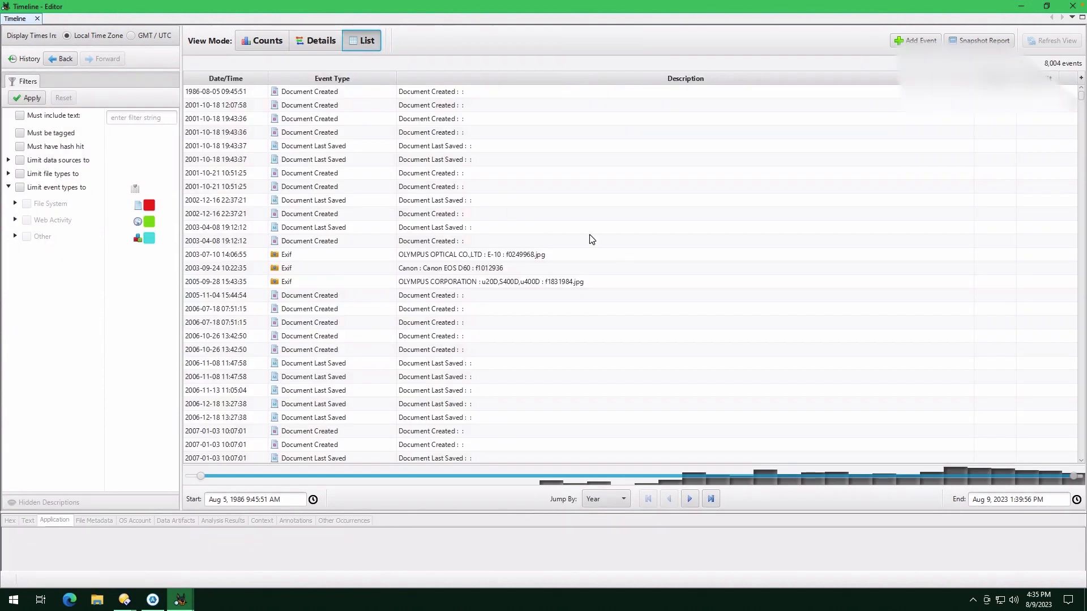
{"action": "scroll", "coordinate": [466, 320], "scroll_direction": "down", "scroll_amount": 6}
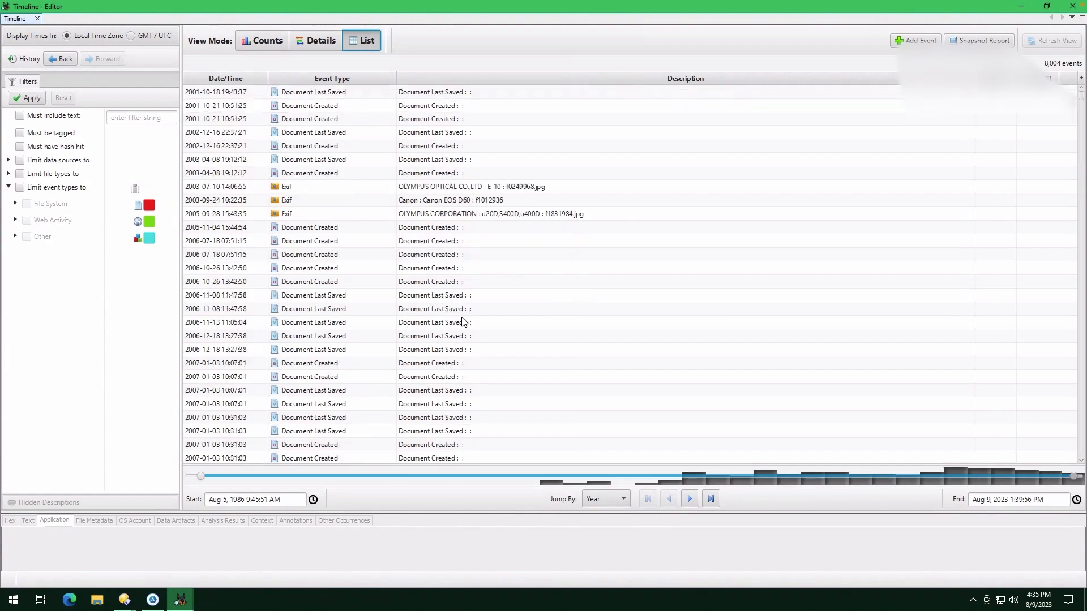
{"action": "mouse_move", "coordinate": [1082, 100]}
{"action": "left_mouse_down"}
{"action": "mouse_move", "coordinate": [1062, 309]}
{"action": "mouse_move", "coordinate": [1075, 466]}
{"action": "mouse_move", "coordinate": [1081, 85]}
{"action": "left_mouse_up"}
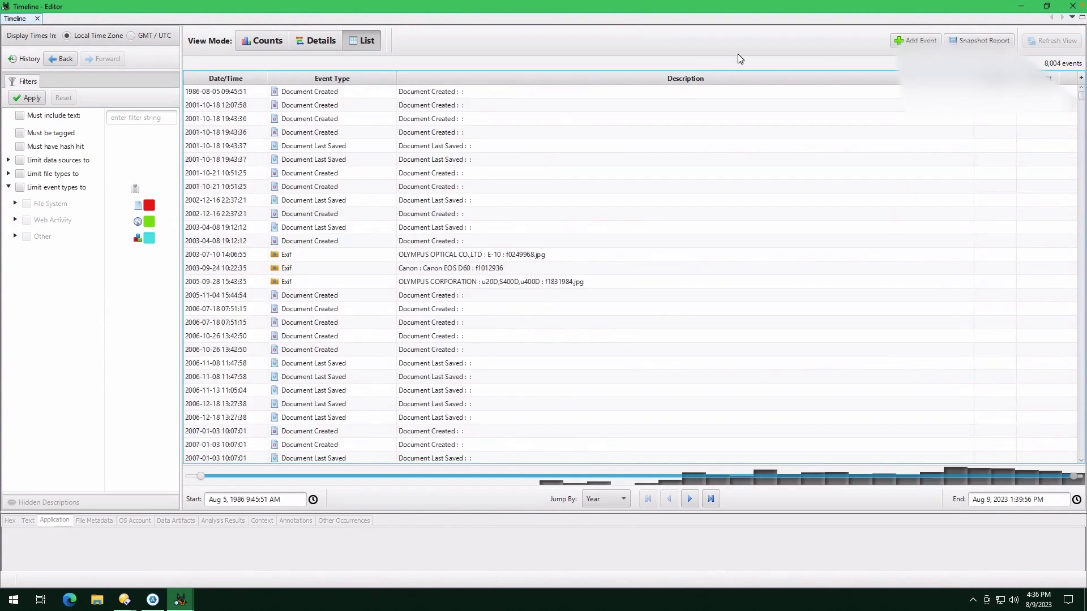
{"action": "key", "text": "alt+Tab"}
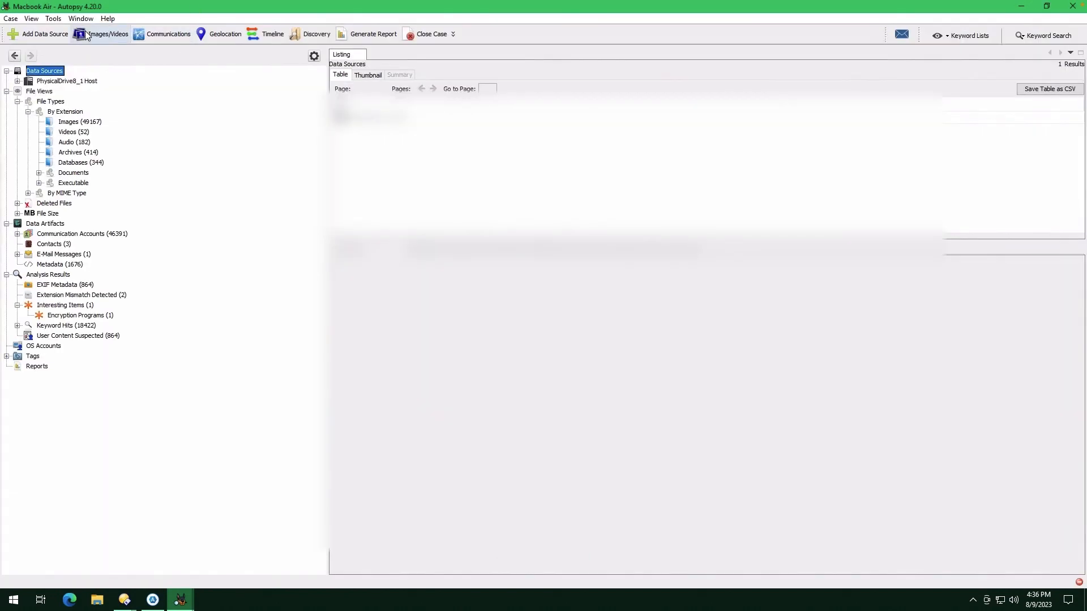
Open the Image/Video Gallery and regroup the images by Path and by camera make
{"action": "left_click", "coordinate": [109, 37]}
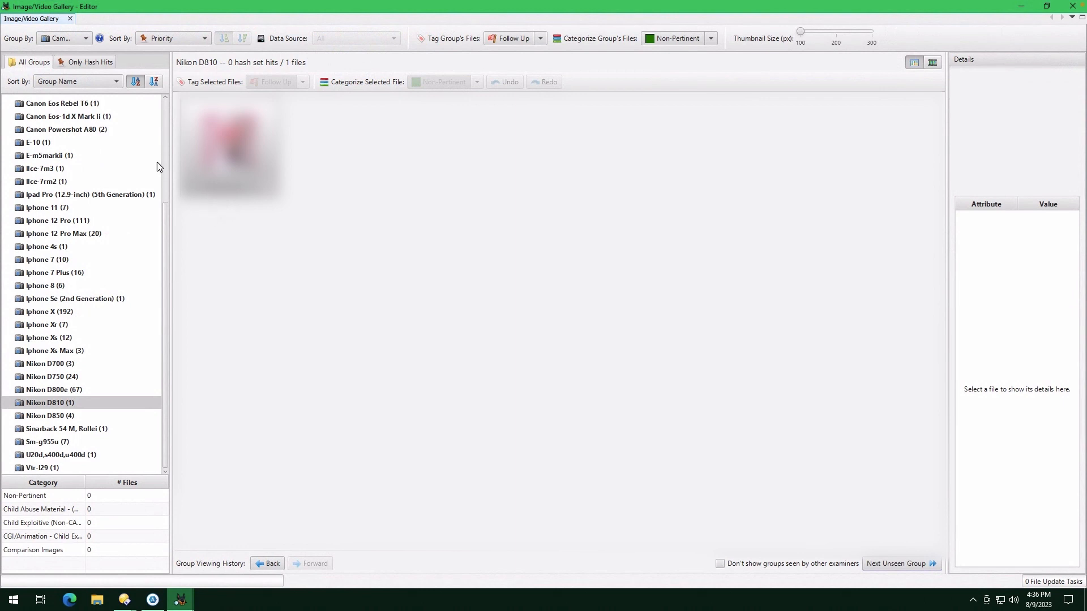
{"action": "left_click", "coordinate": [67, 38]}
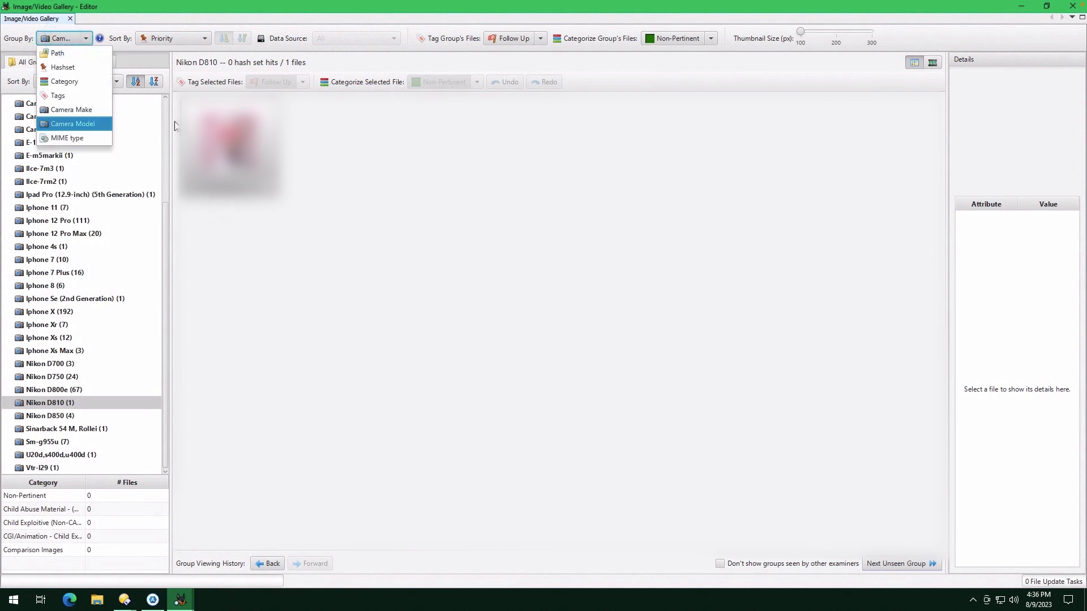
{"action": "left_click", "coordinate": [70, 54]}
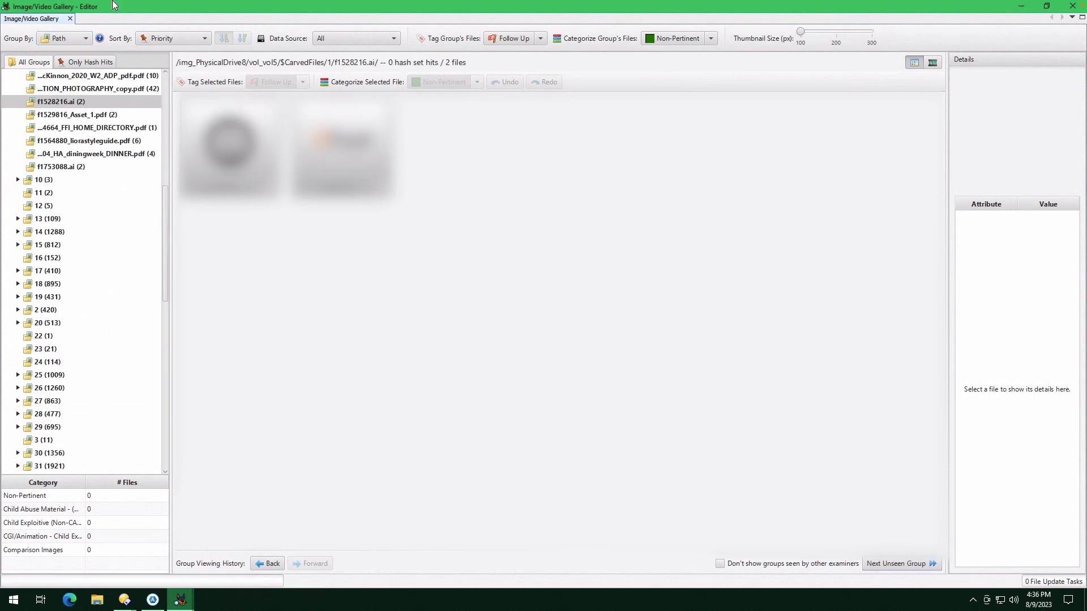
{"action": "left_click", "coordinate": [66, 40]}
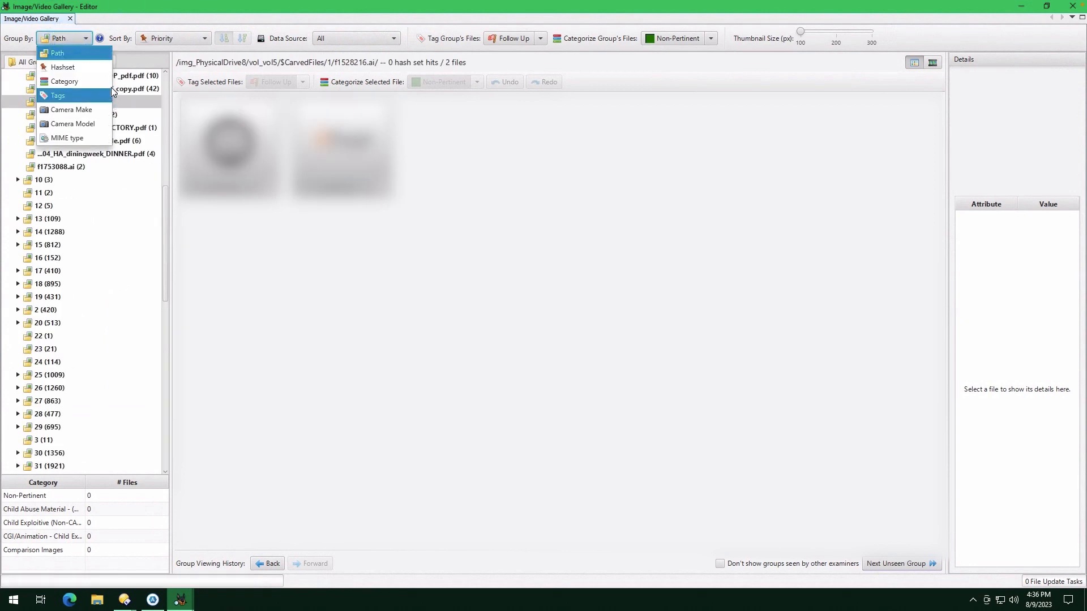
{"action": "left_click", "coordinate": [93, 124]}
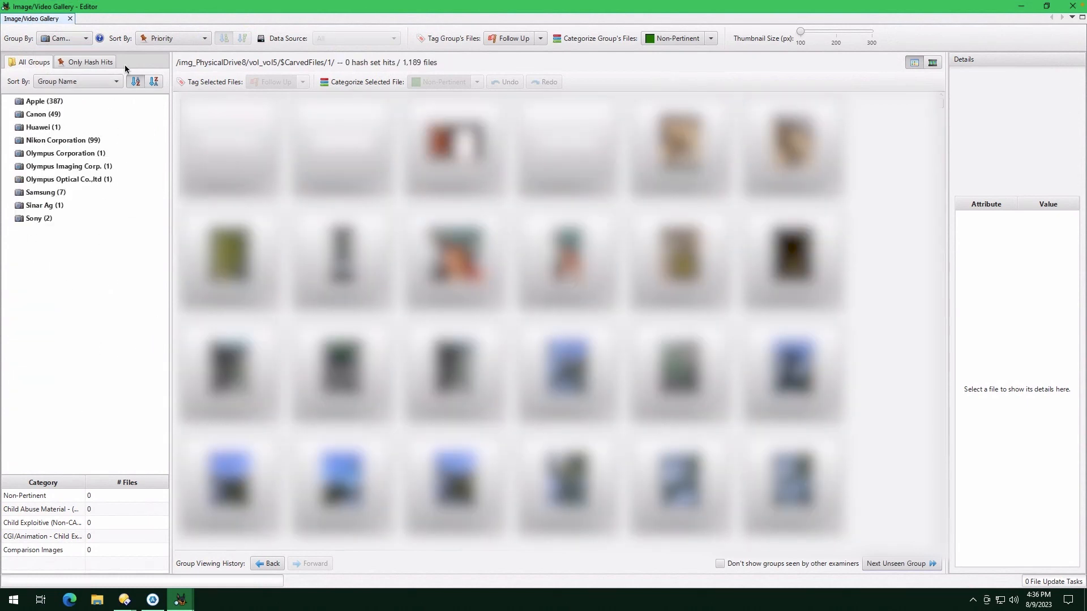
{"action": "left_click", "coordinate": [63, 37]}
{"action": "left_click", "coordinate": [101, 128]}
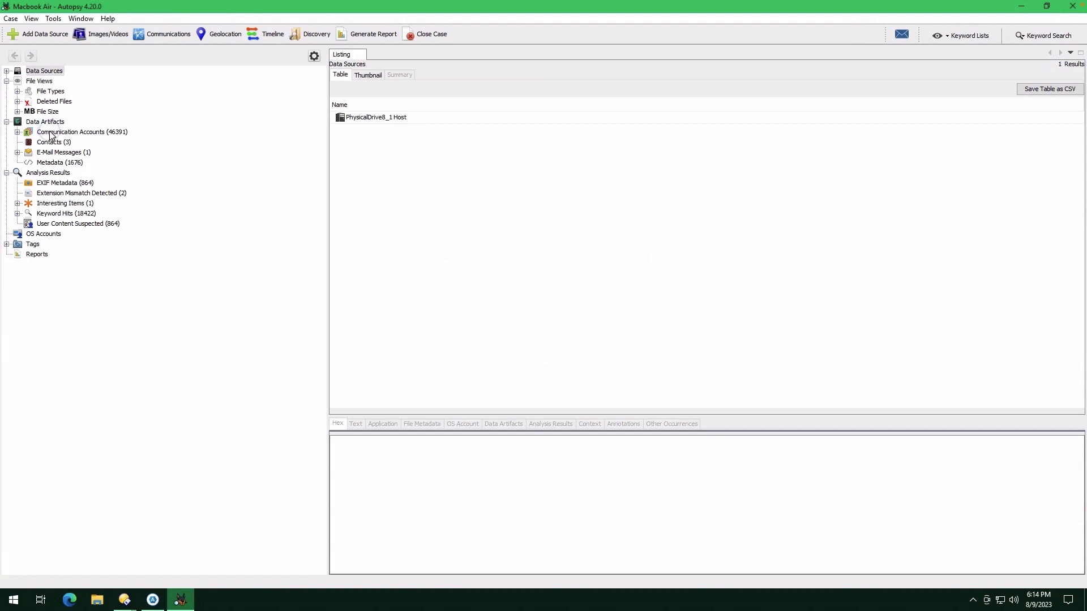
Browse the Communication Accounts and the URL keyword hits in the results tree
{"action": "left_click", "coordinate": [84, 134]}
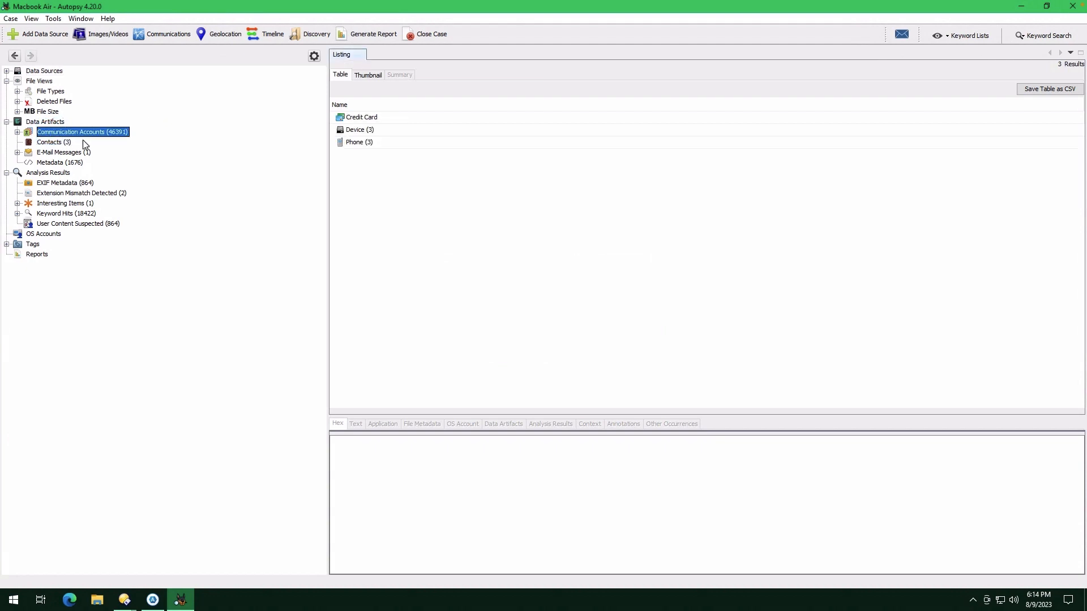
{"action": "left_click", "coordinate": [69, 216]}
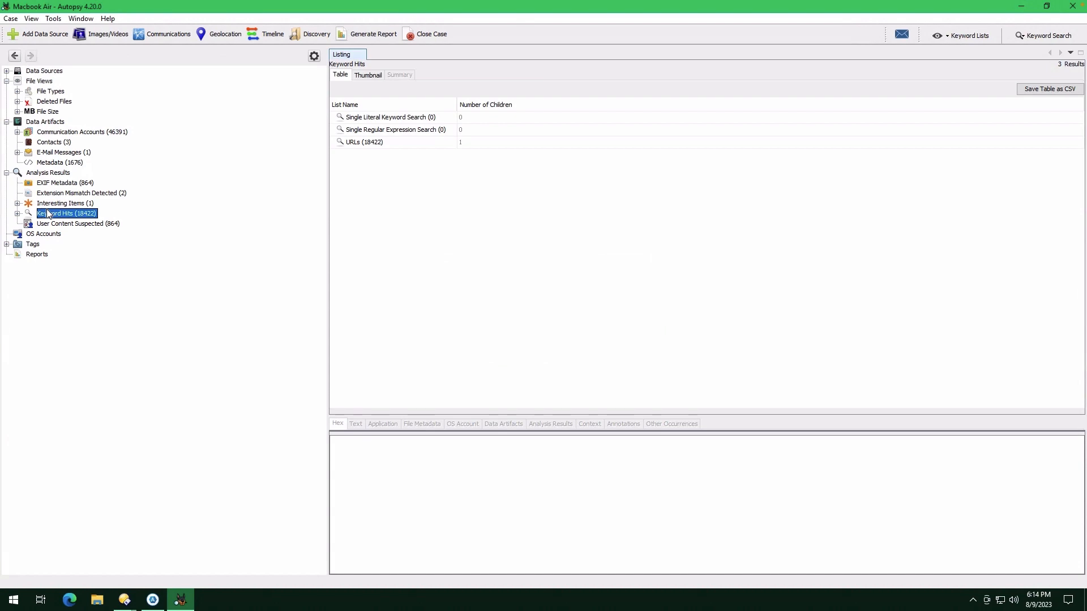
{"action": "double_click", "coordinate": [371, 142]}
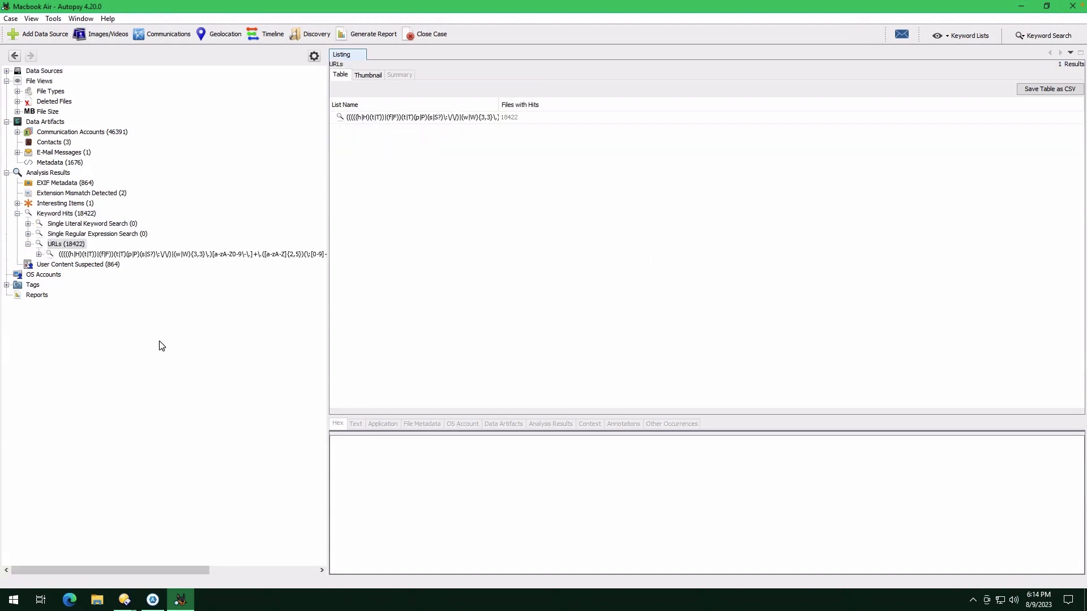
{"action": "left_click", "coordinate": [39, 255]}
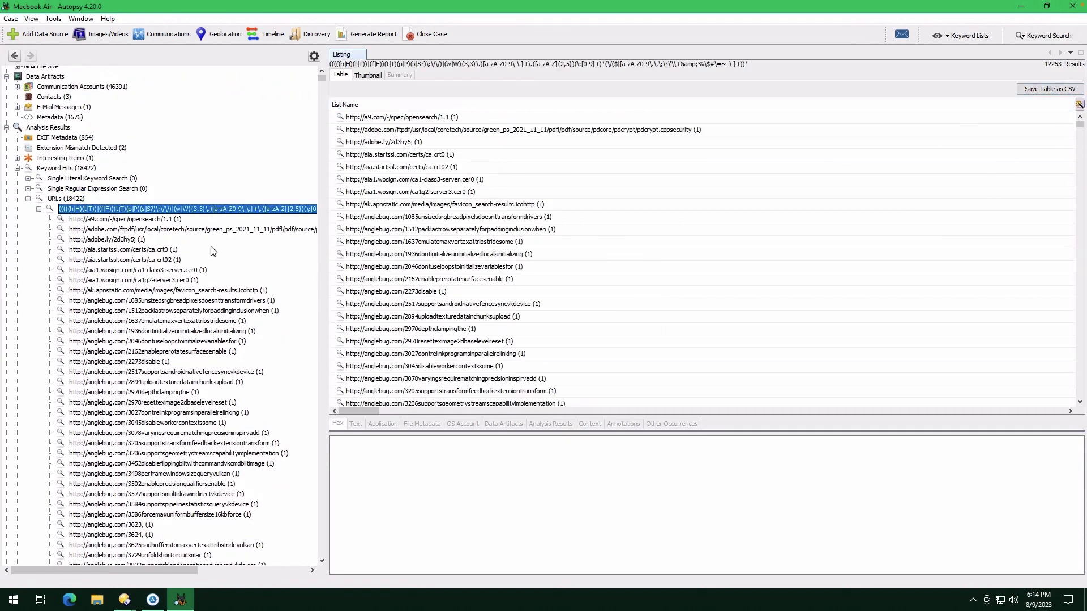
{"action": "left_click", "coordinate": [28, 199]}
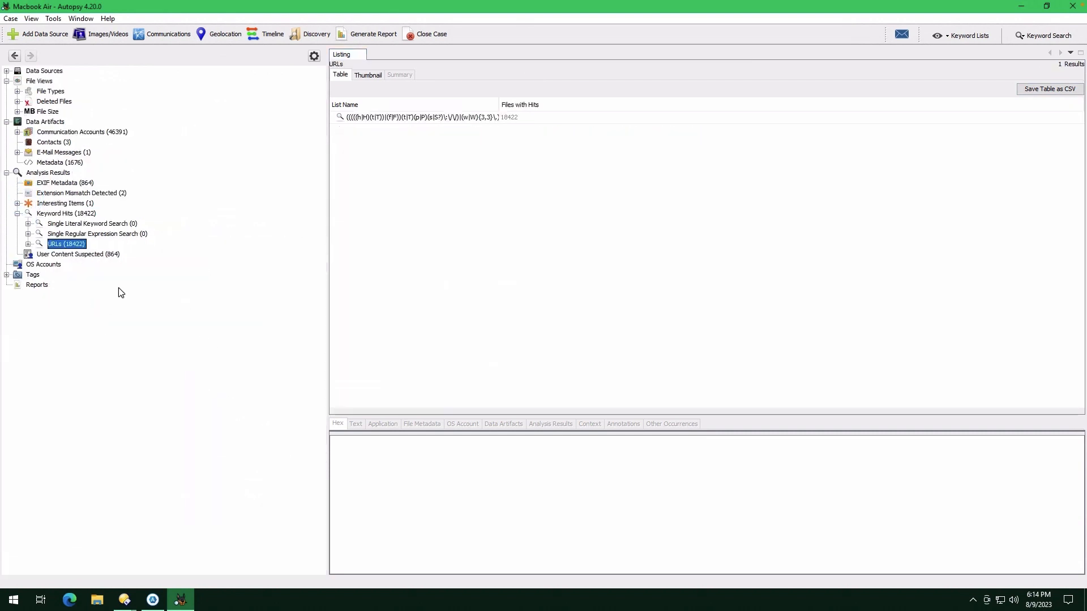
View the User Content Suspected results, then open the Tags node
{"action": "left_click", "coordinate": [56, 255]}
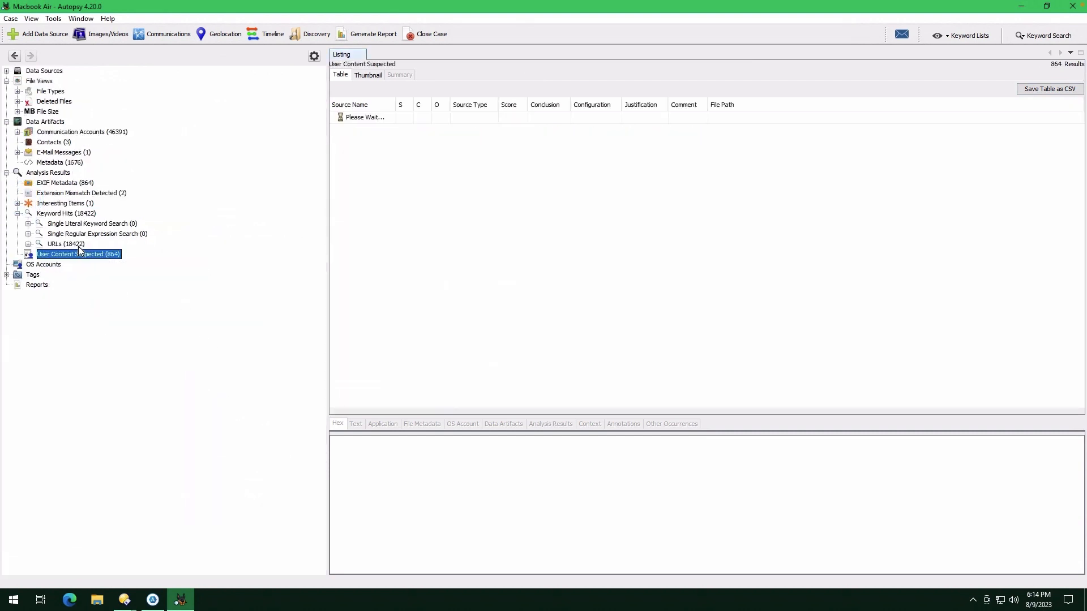
{"action": "left_click_drag", "start_coordinate": [1079, 128], "coordinate": [1051, 85]}
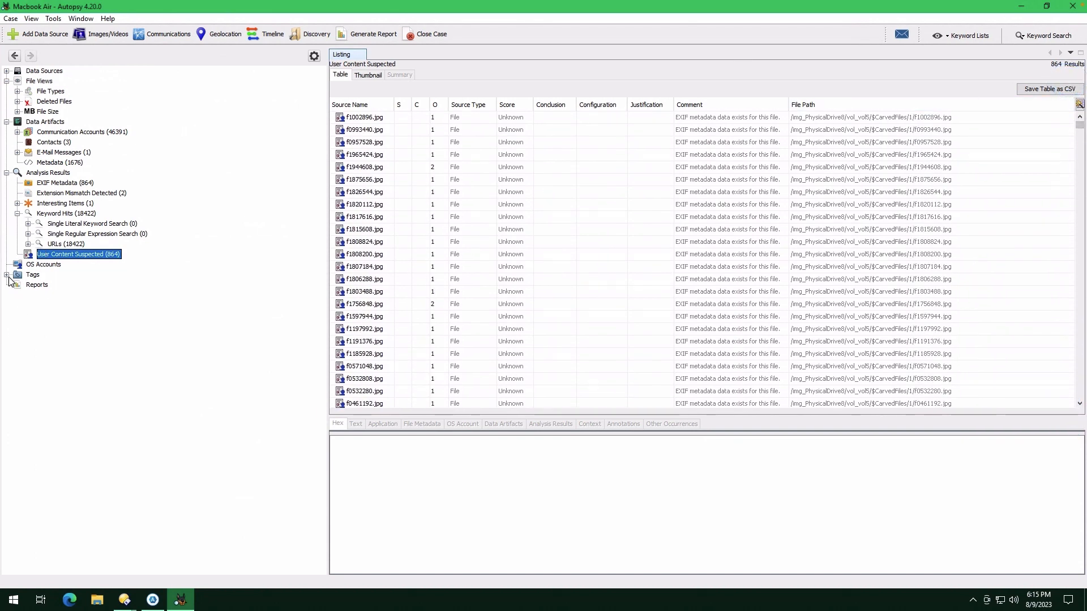
{"action": "left_click", "coordinate": [30, 276]}
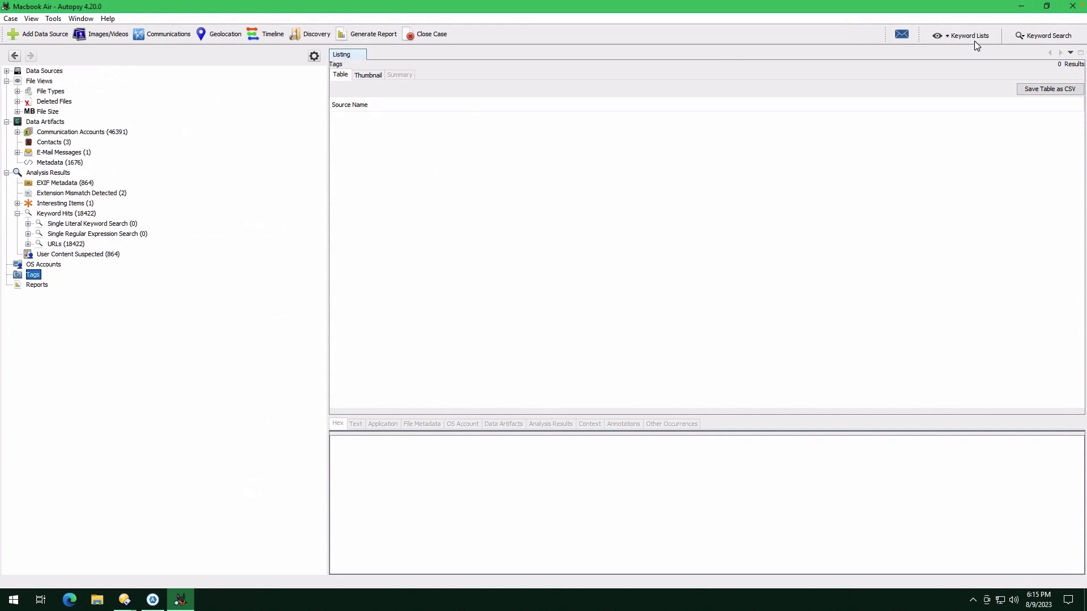
Open the Keyword Search and Keyword Lists panels and close them without searching
{"action": "left_click", "coordinate": [1028, 39]}
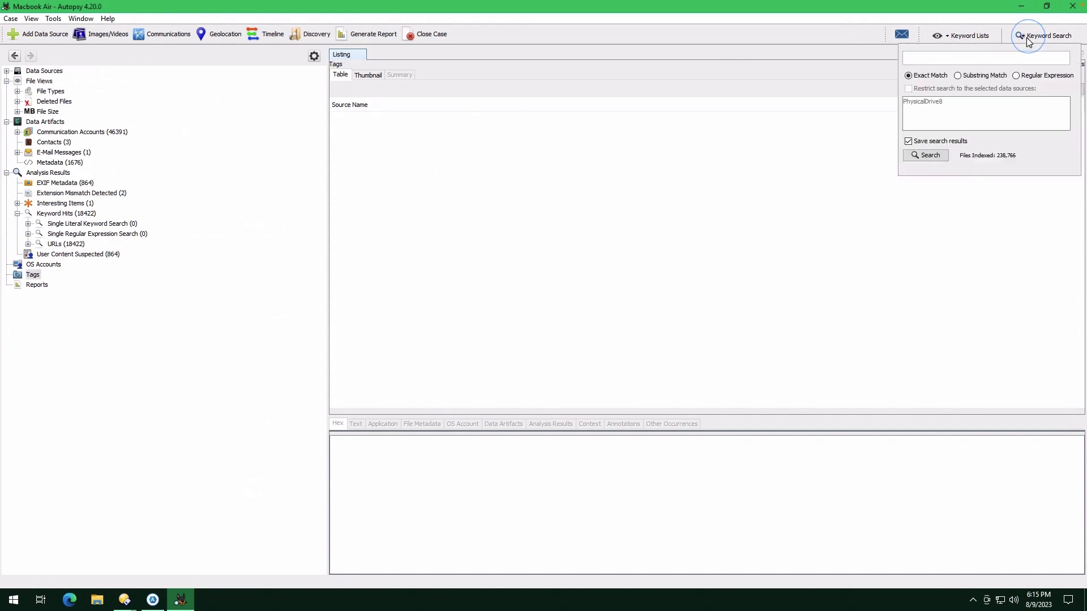
{"action": "left_click", "coordinate": [969, 35]}
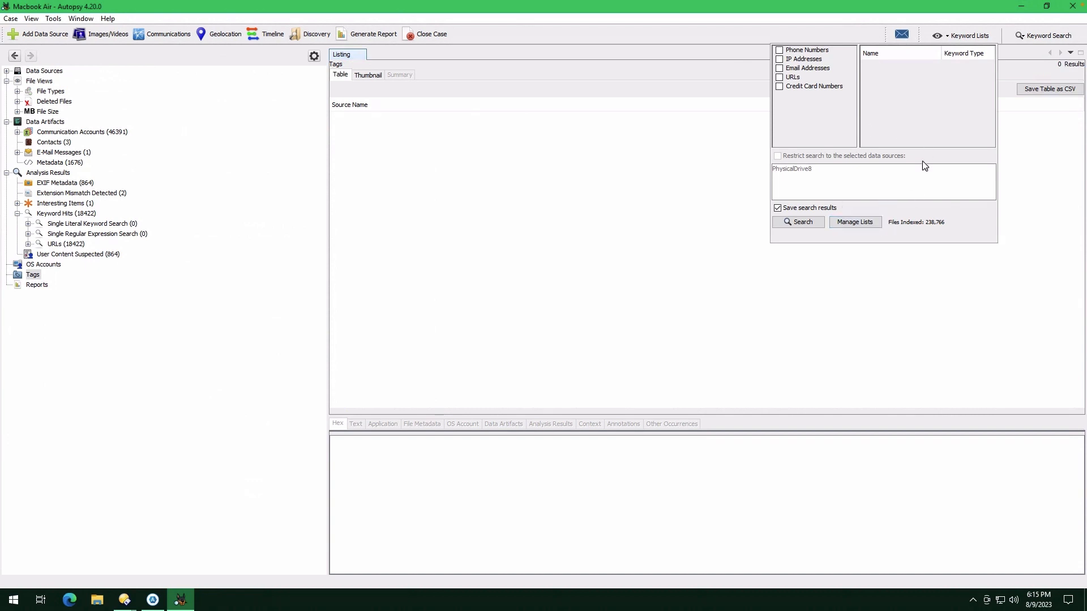
{"action": "left_click", "coordinate": [280, 311]}
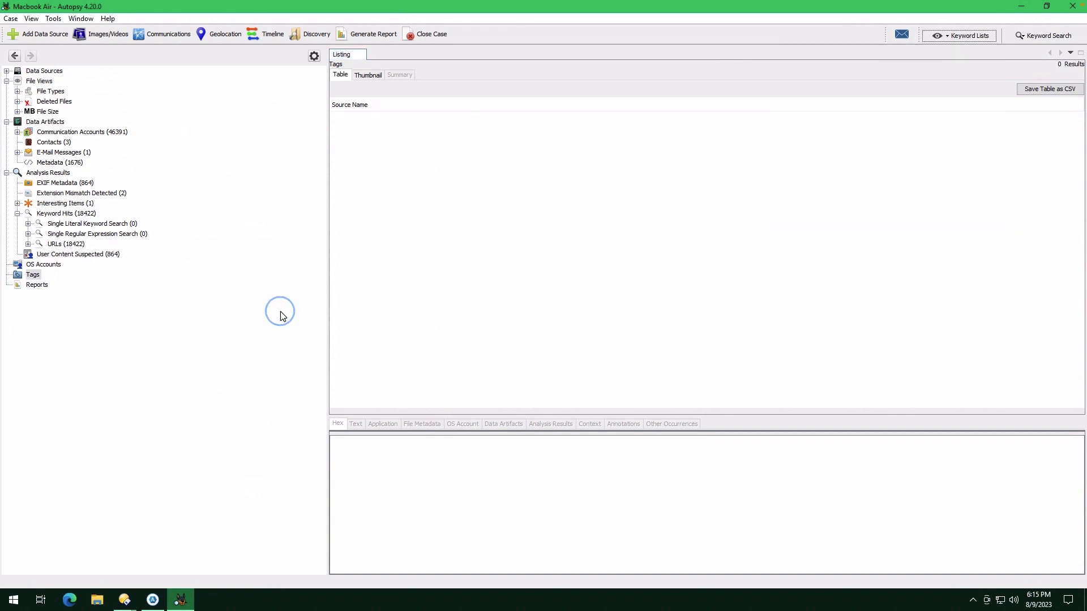
Expand Deleted Files, list all deleted files and scroll through them, then collapse File Views
{"action": "left_click", "coordinate": [18, 101]}
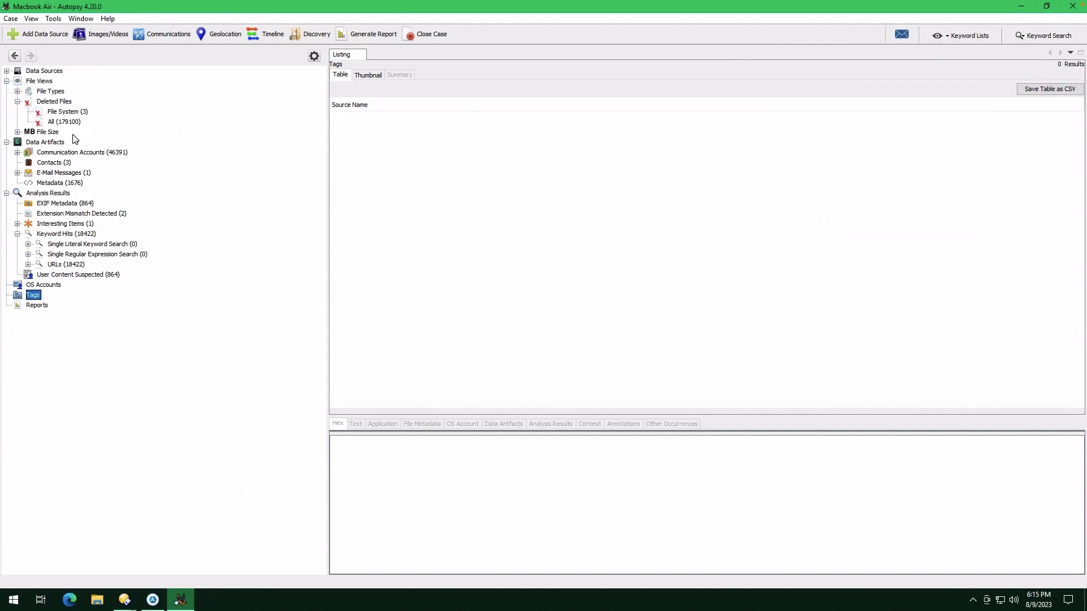
{"action": "left_click", "coordinate": [49, 121]}
{"action": "left_click", "coordinate": [75, 122]}
{"action": "left_click", "coordinate": [63, 122]}
{"action": "left_click_drag", "start_coordinate": [1080, 123], "coordinate": [1080, 164]}
{"action": "left_click", "coordinate": [7, 81]}
Open the Plugins manager from Tools and browse its Available, Downloaded and Installed tabs
{"action": "left_click", "coordinate": [53, 18]}
{"action": "mouse_move", "coordinate": [107, 19]}
{"action": "mouse_move", "coordinate": [53, 19]}
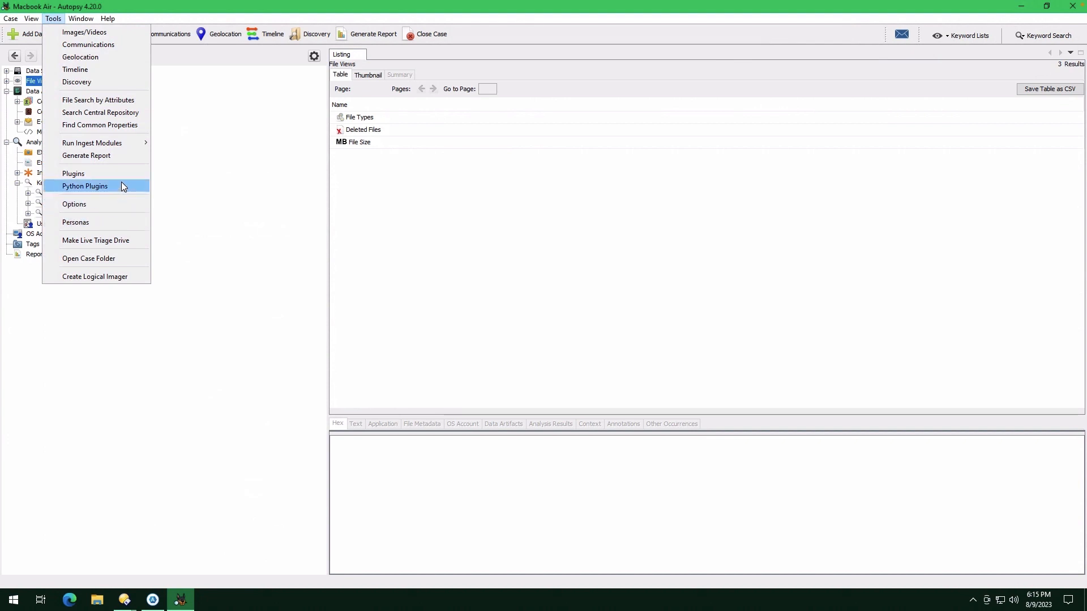
{"action": "mouse_move", "coordinate": [131, 148]}
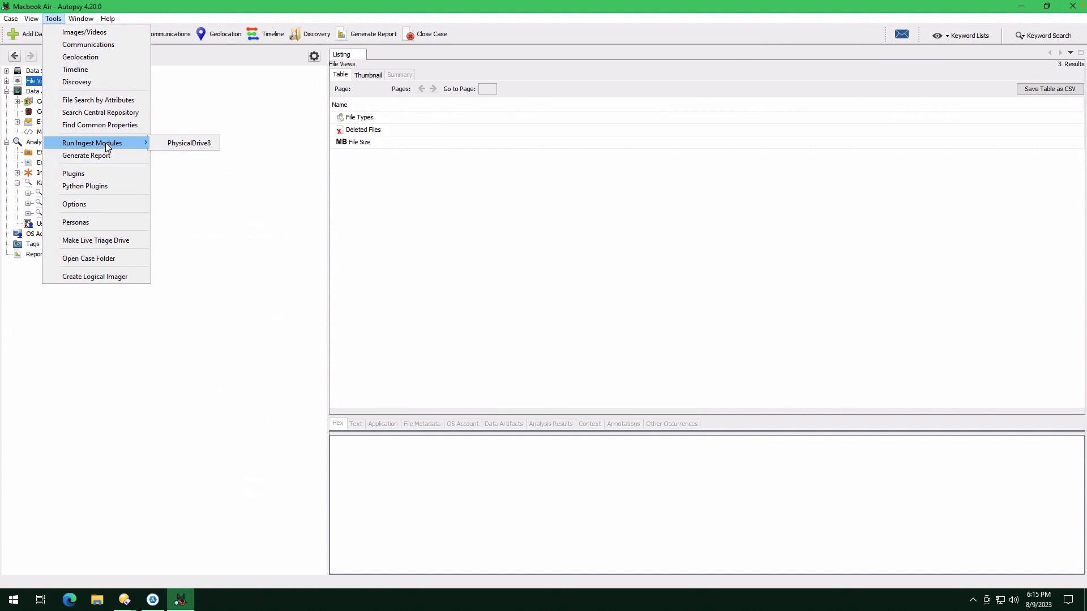
{"action": "left_click", "coordinate": [115, 174]}
{"action": "left_click", "coordinate": [340, 168]}
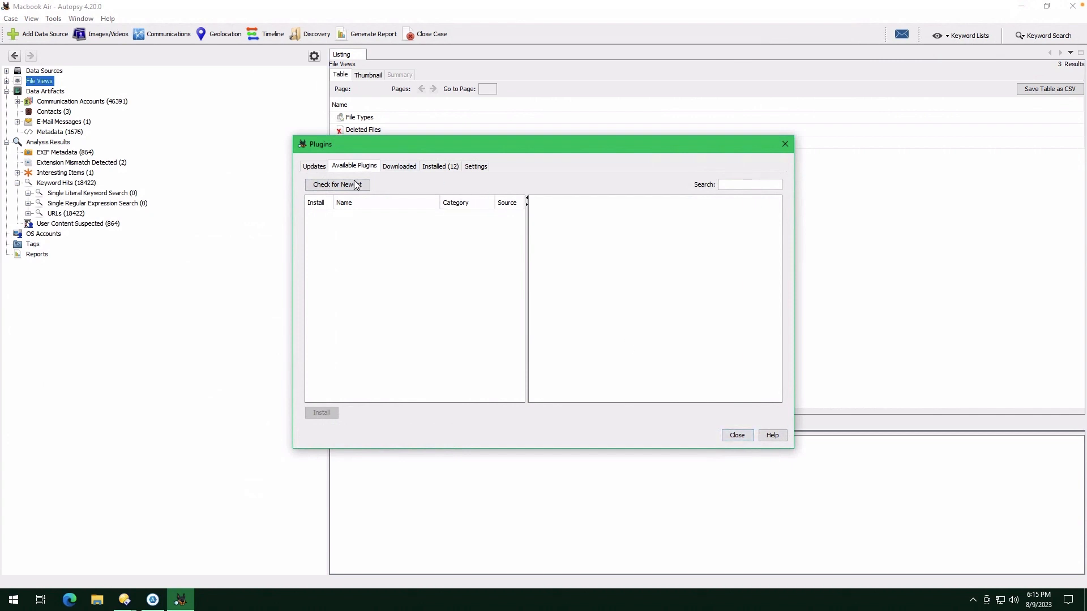
{"action": "left_click", "coordinate": [399, 166]}
{"action": "left_click", "coordinate": [440, 166]}
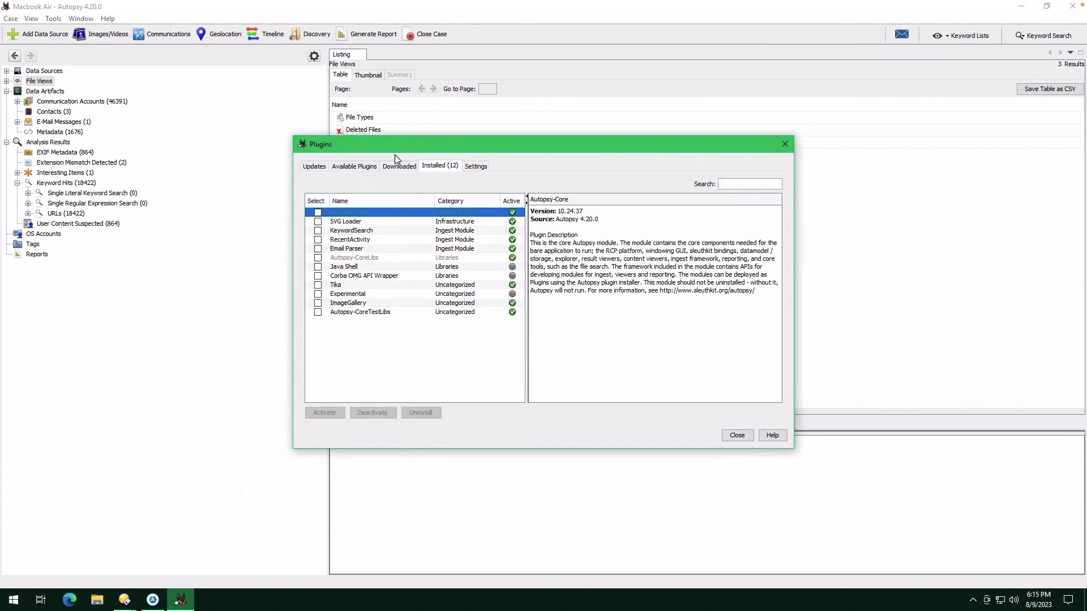
Review each installed plugin's description and the update center settings, then close the Plugins dialog
{"action": "left_click", "coordinate": [357, 222]}
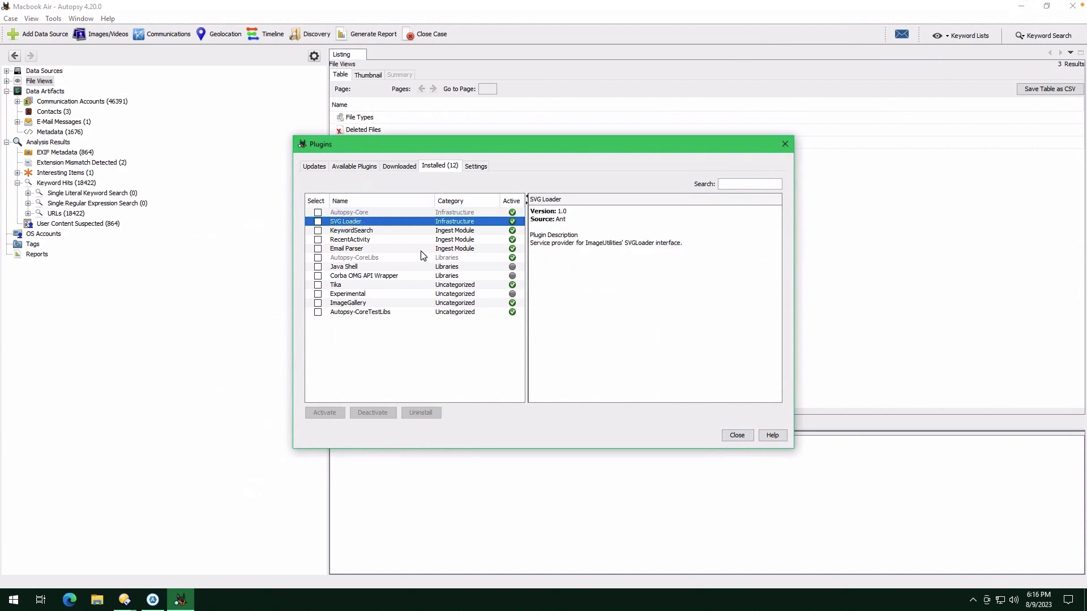
{"action": "left_click", "coordinate": [376, 230]}
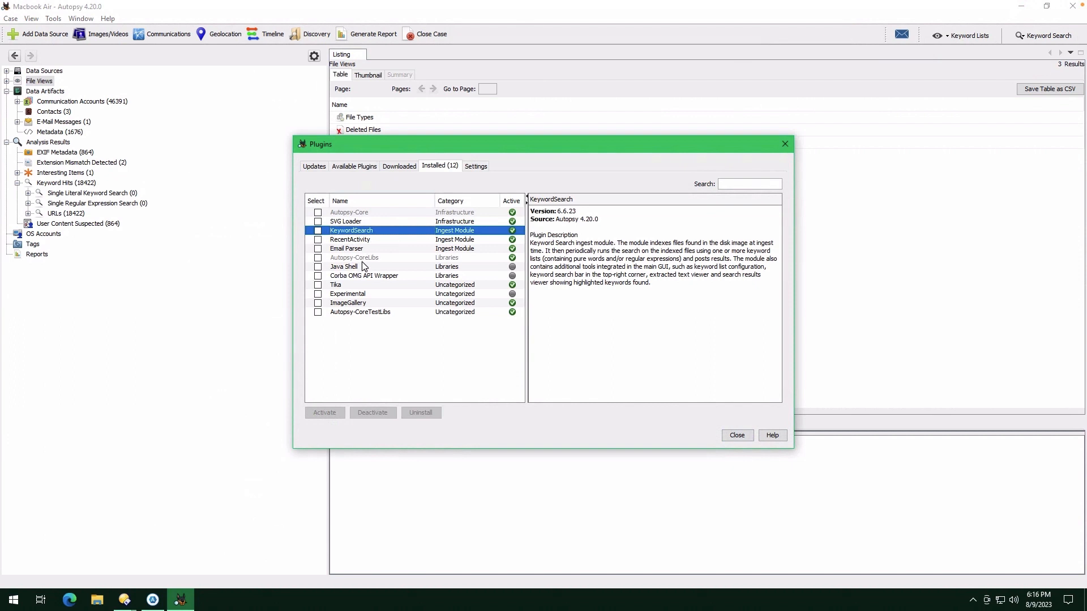
{"action": "left_click", "coordinate": [362, 249]}
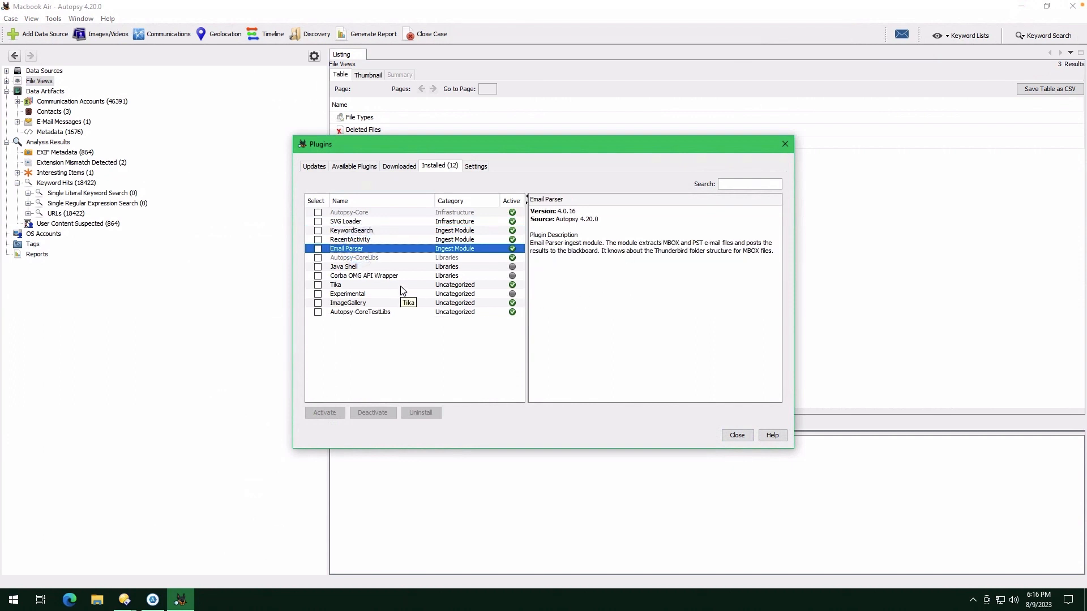
{"action": "left_click", "coordinate": [371, 279]}
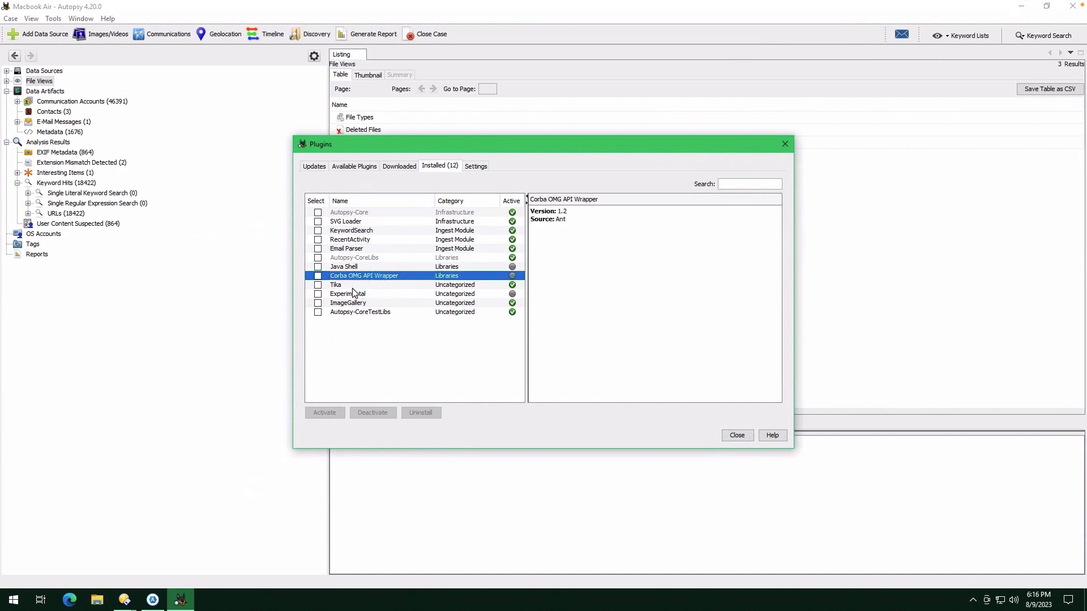
{"action": "left_click", "coordinate": [359, 286]}
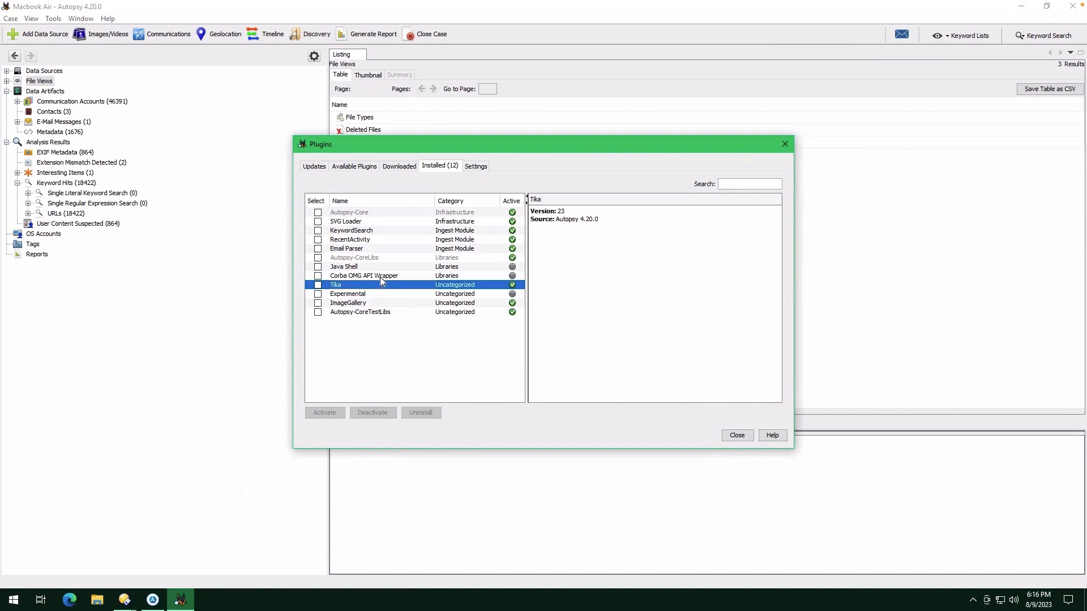
{"action": "left_click", "coordinate": [362, 294]}
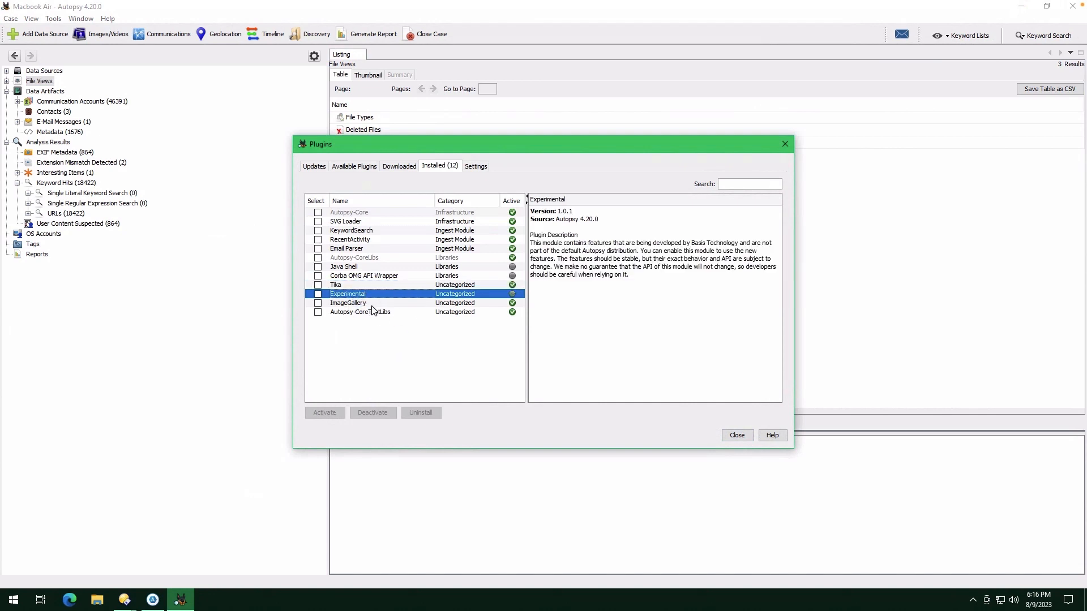
{"action": "left_click", "coordinate": [371, 305]}
{"action": "left_click", "coordinate": [380, 313]}
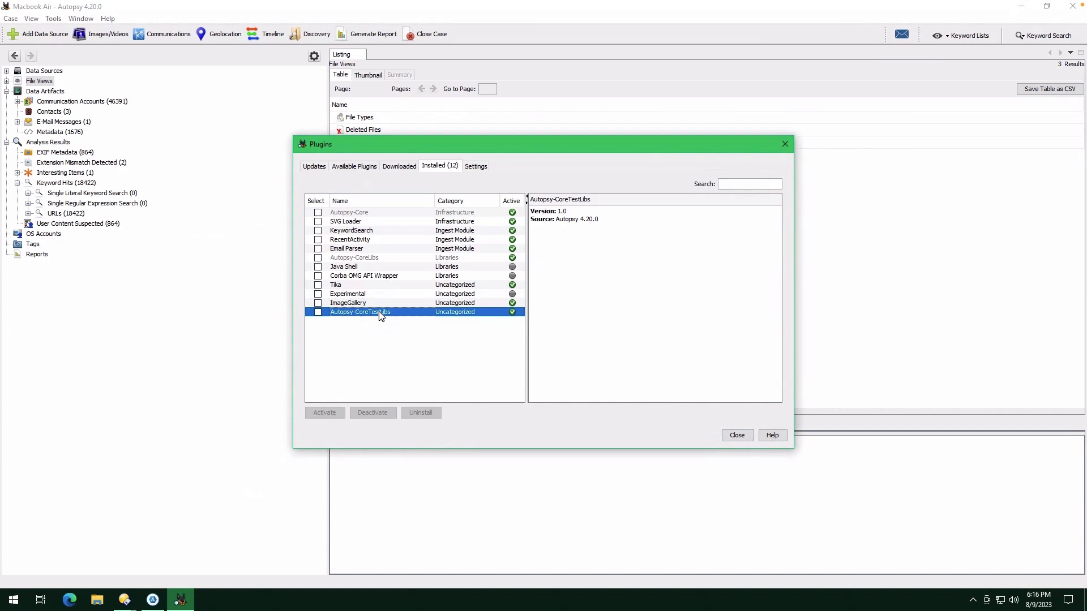
{"action": "left_click", "coordinate": [469, 166]}
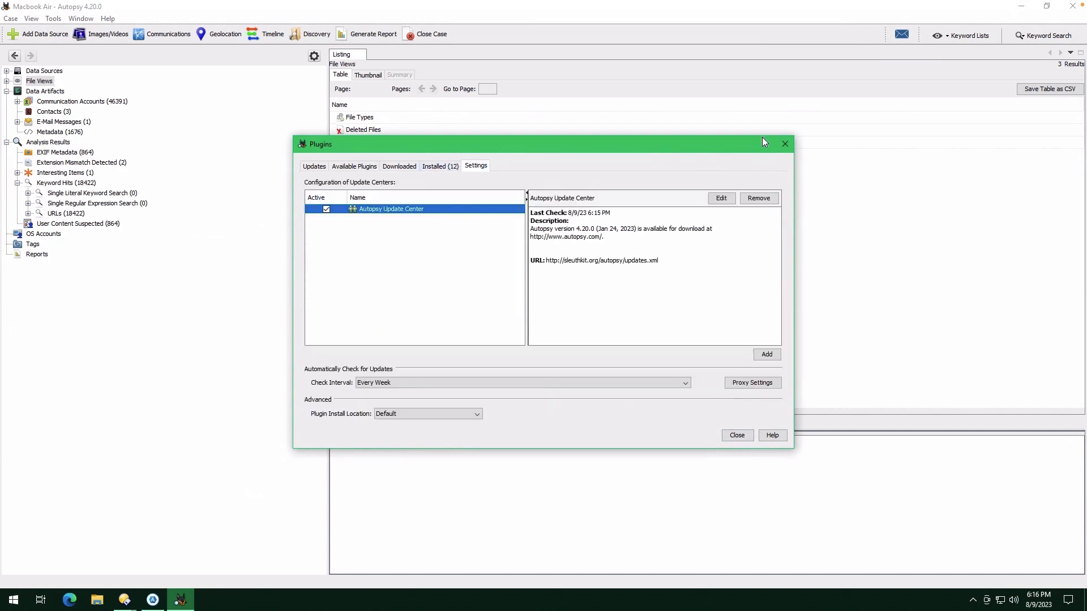
{"action": "left_click", "coordinate": [784, 143]}
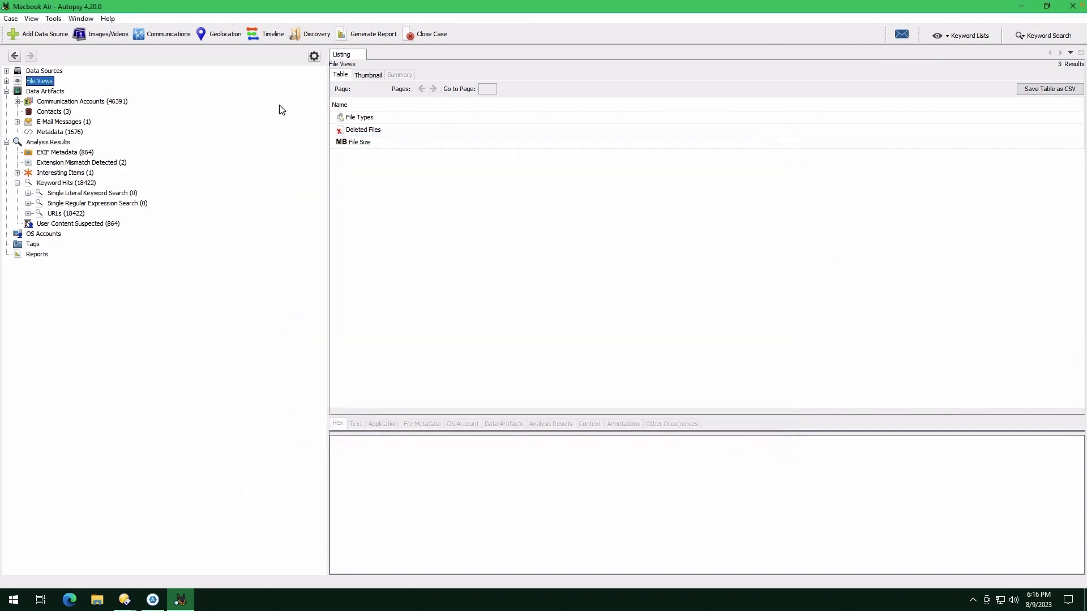
Generate an HTML report covering all results for the PhysicalDrive8 data source
{"action": "left_click", "coordinate": [371, 34]}
{"action": "left_click", "coordinate": [342, 205]}
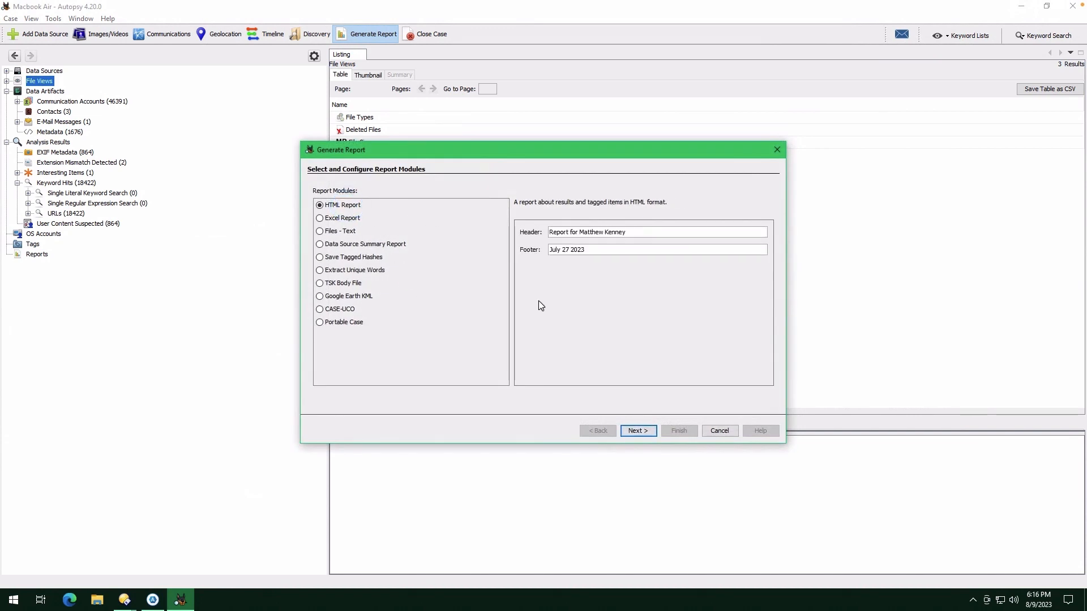
{"action": "left_click", "coordinate": [630, 431]}
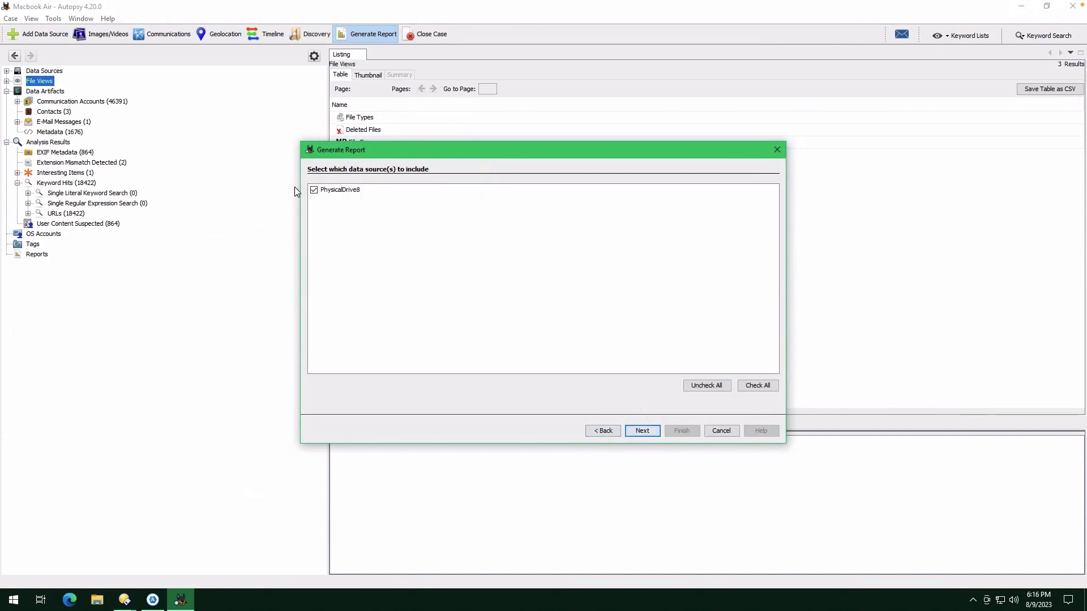
{"action": "left_click", "coordinate": [650, 430]}
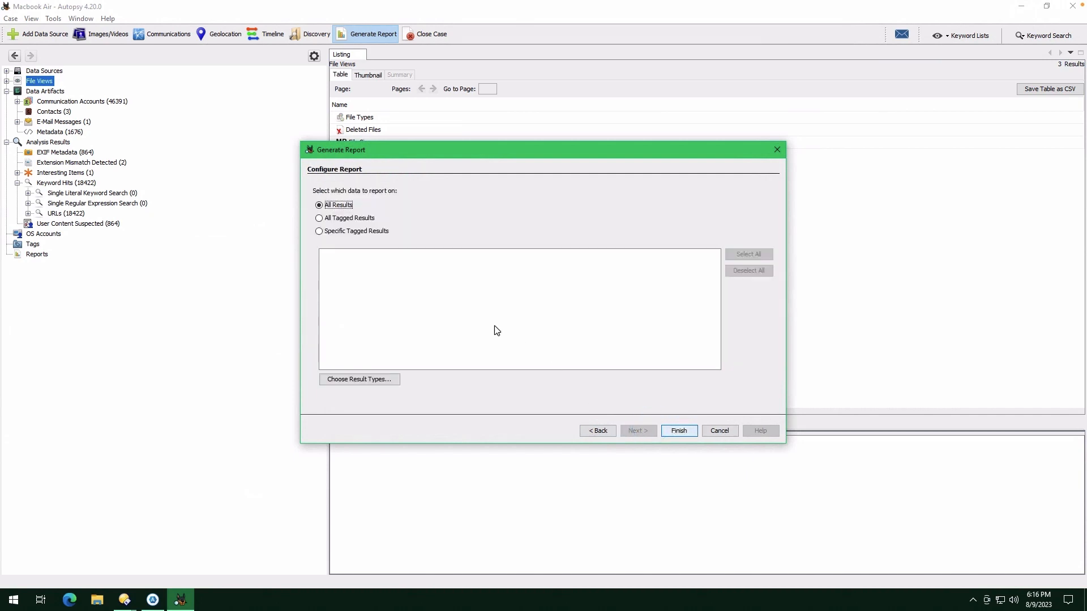
{"action": "left_click", "coordinate": [680, 429]}
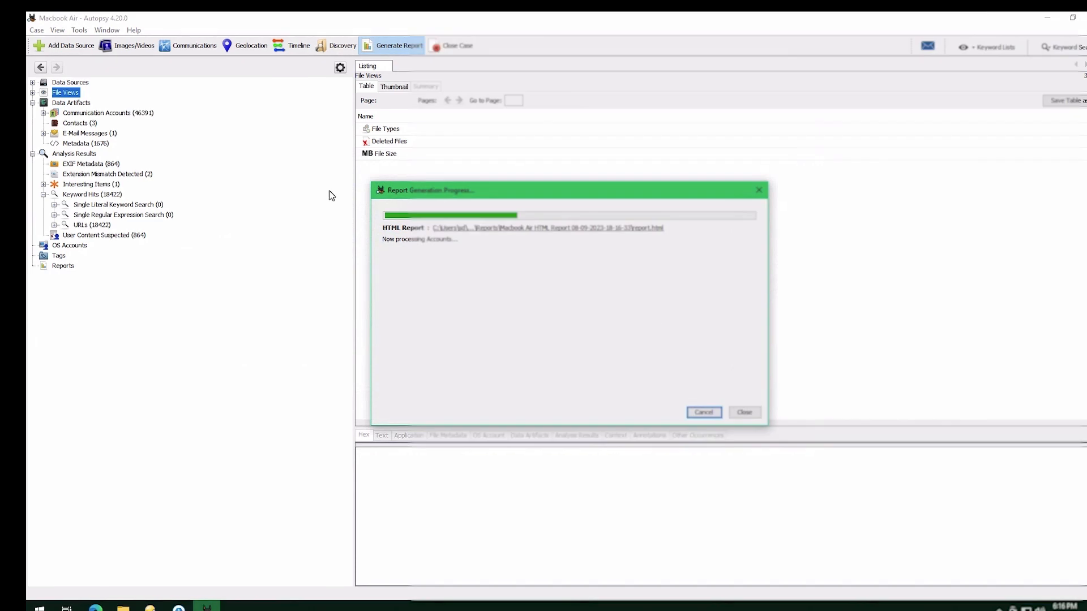
{"action": "left_click_drag", "start_coordinate": [569, 191], "coordinate": [586, 171]}
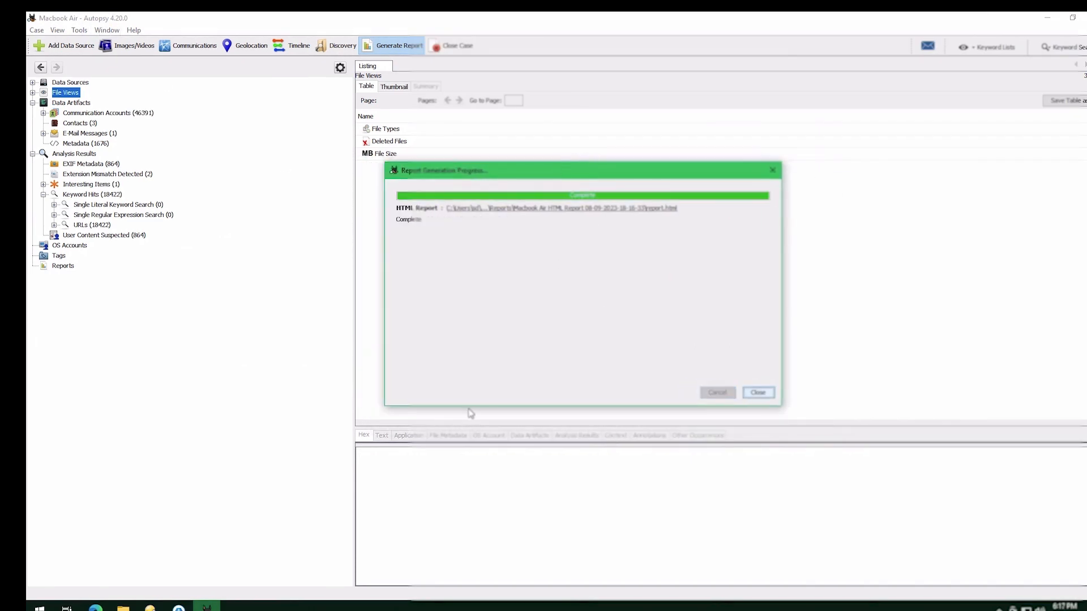
Open the generated HTML report in the browser, dismiss the restore prompt and maximize the window
{"action": "left_click", "coordinate": [582, 209]}
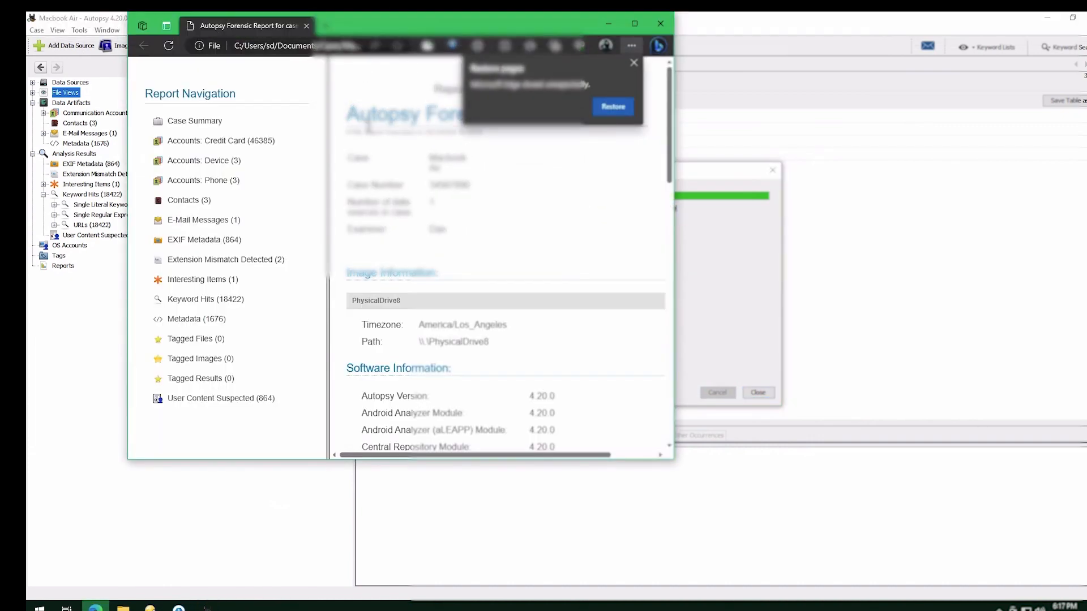
{"action": "left_click", "coordinate": [634, 63]}
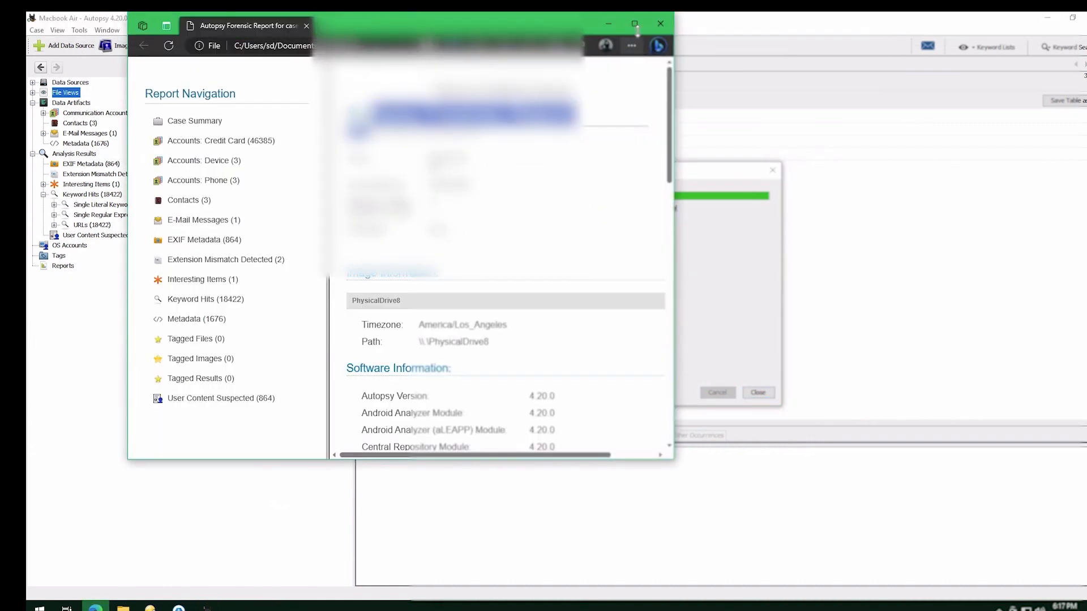
{"action": "left_click", "coordinate": [635, 24]}
{"action": "left_click", "coordinate": [751, 357]}
{"action": "scroll", "coordinate": [441, 347], "scroll_direction": "down", "scroll_amount": 5}
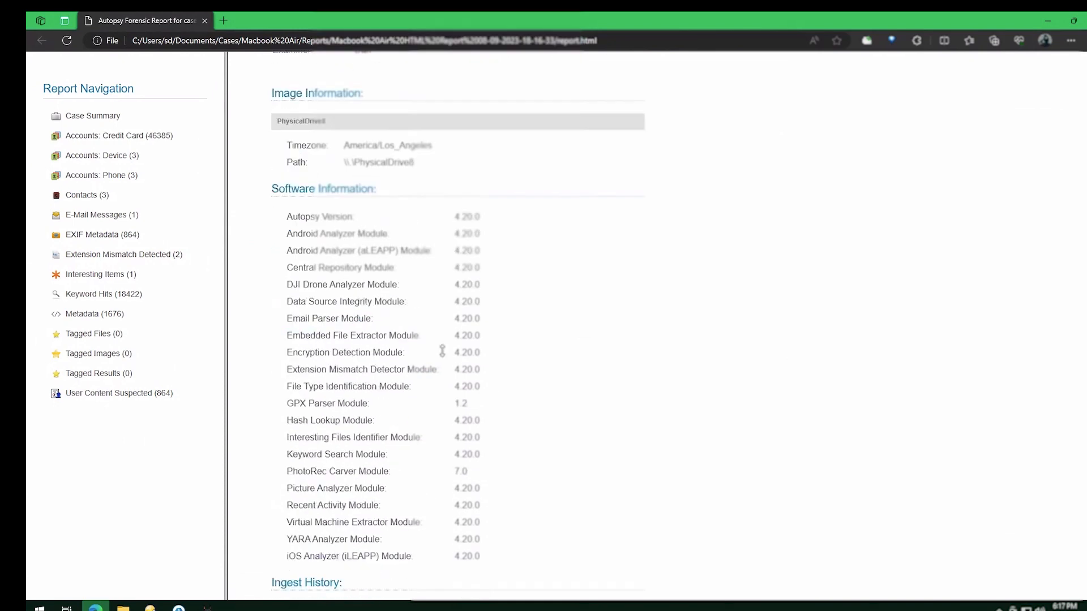
Browse the report's credit card, device and phone account sections and scroll through the EXIF Metadata table
{"action": "left_click", "coordinate": [101, 137]}
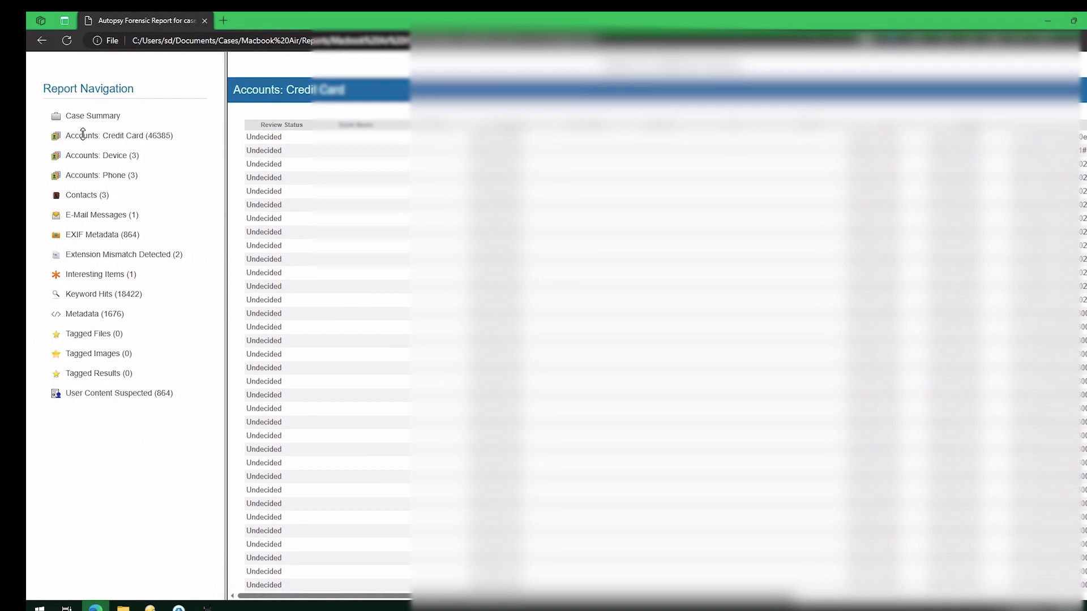
{"action": "left_click", "coordinate": [113, 154]}
{"action": "left_click", "coordinate": [121, 178]}
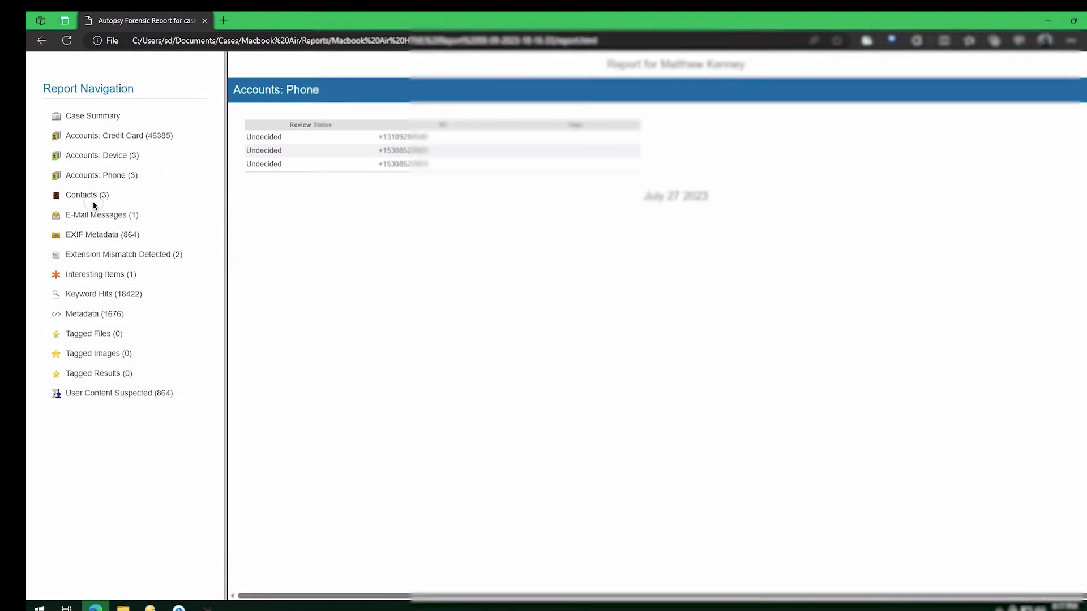
{"action": "left_click", "coordinate": [79, 237]}
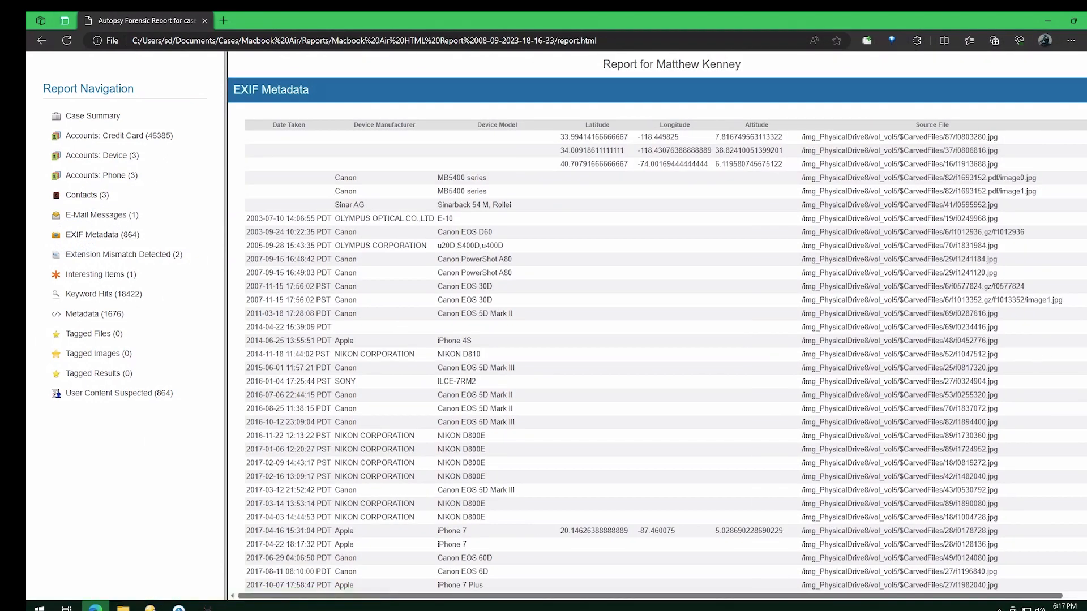
{"action": "scroll", "coordinate": [657, 323], "scroll_direction": "down", "scroll_amount": 15}
{"action": "scroll", "coordinate": [495, 243], "scroll_direction": "down", "scroll_amount": 20}
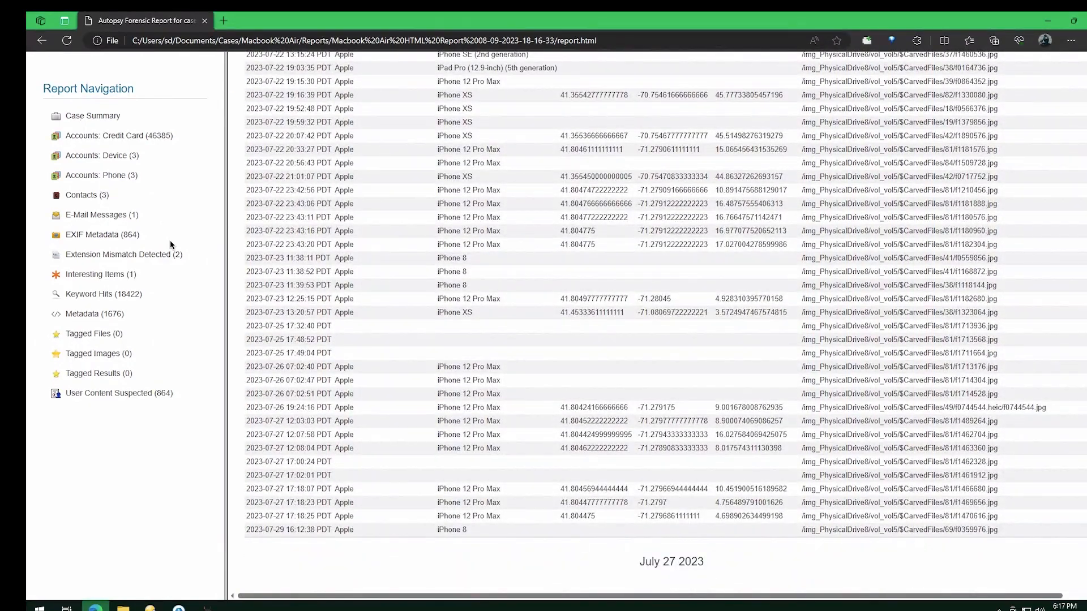
View the report's Extension Mismatch Detected, Interesting Items and Keyword Hits sections
{"action": "left_click", "coordinate": [139, 255]}
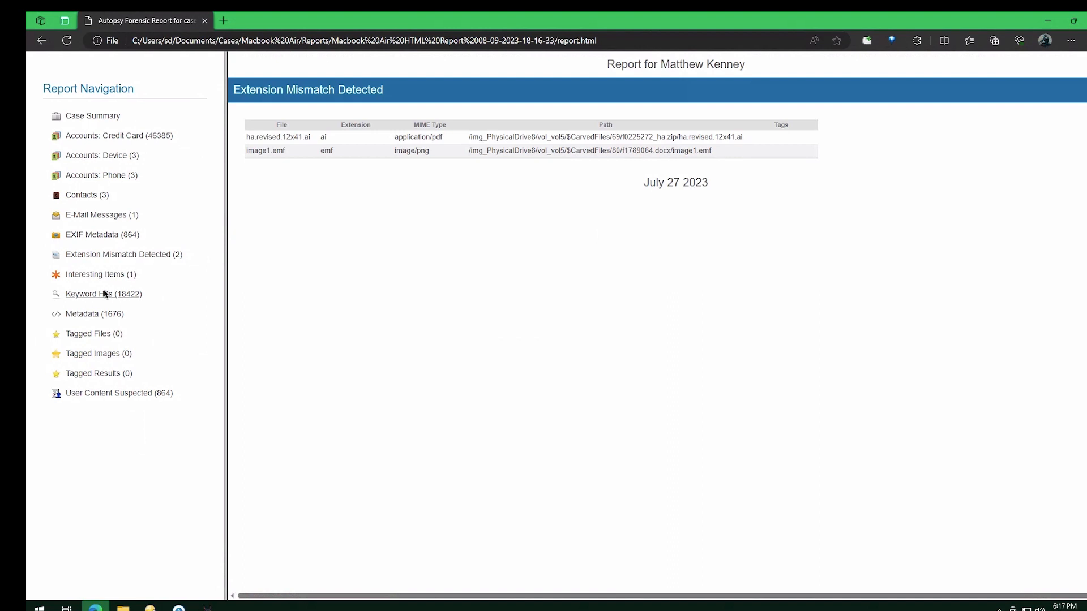
{"action": "left_click", "coordinate": [113, 274]}
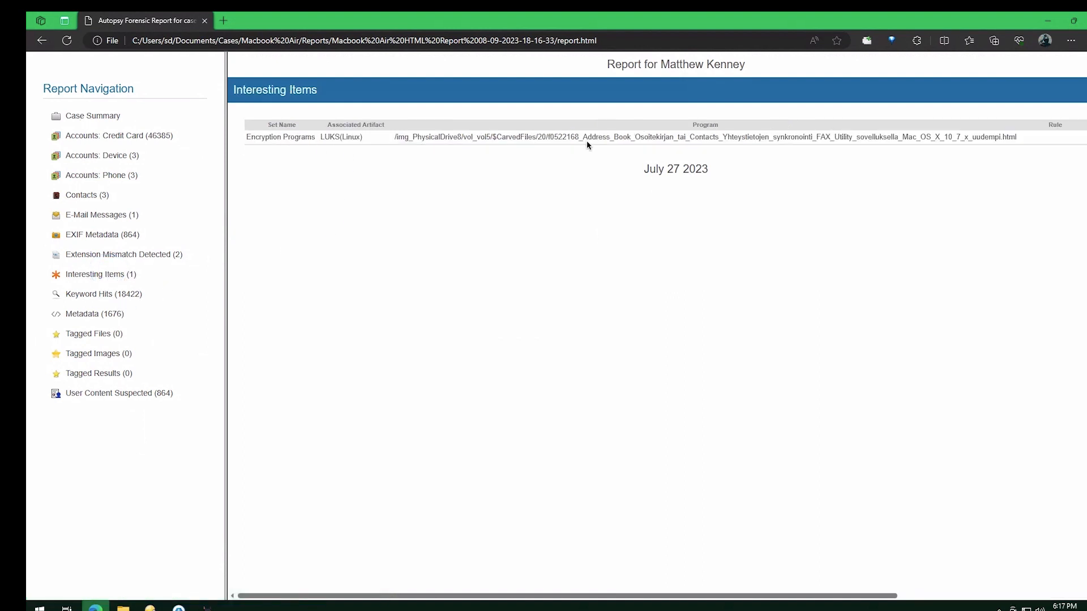
{"action": "left_click", "coordinate": [94, 294]}
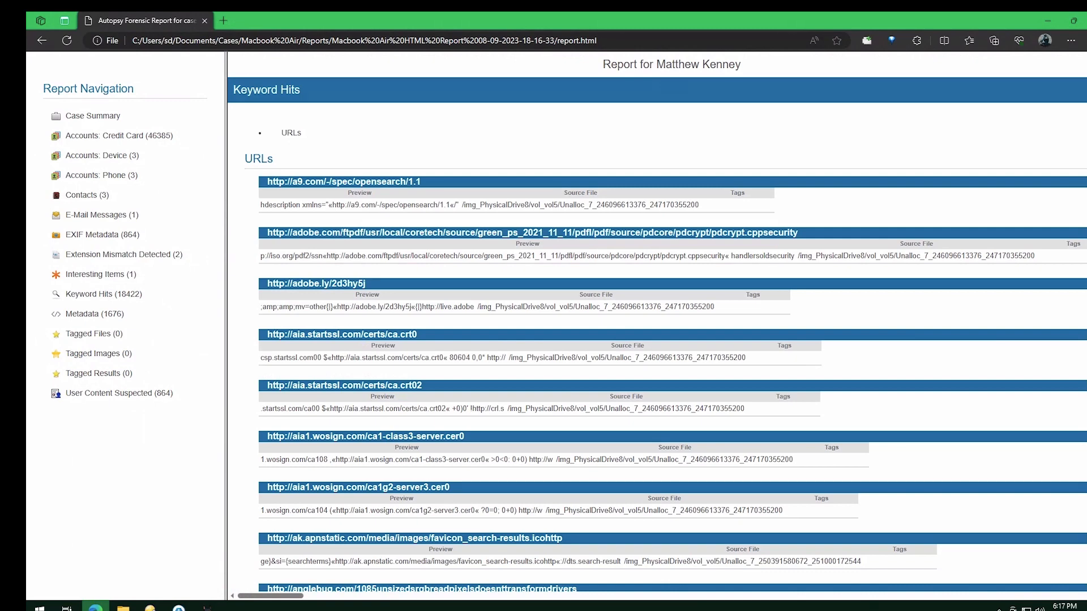
Scroll through the URL entries in the report's Keyword Hits section
{"action": "scroll", "coordinate": [656, 328], "scroll_direction": "down", "scroll_amount": 15}
{"action": "scroll", "coordinate": [657, 328], "scroll_direction": "up", "scroll_amount": 10}
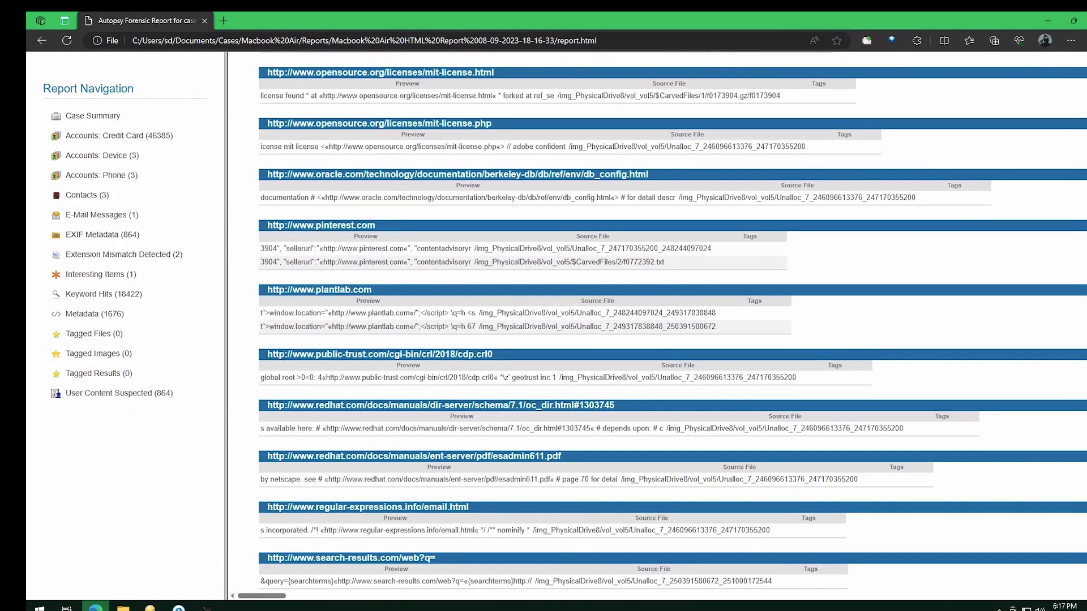
{"action": "scroll", "coordinate": [657, 328], "scroll_direction": "down", "scroll_amount": 15}
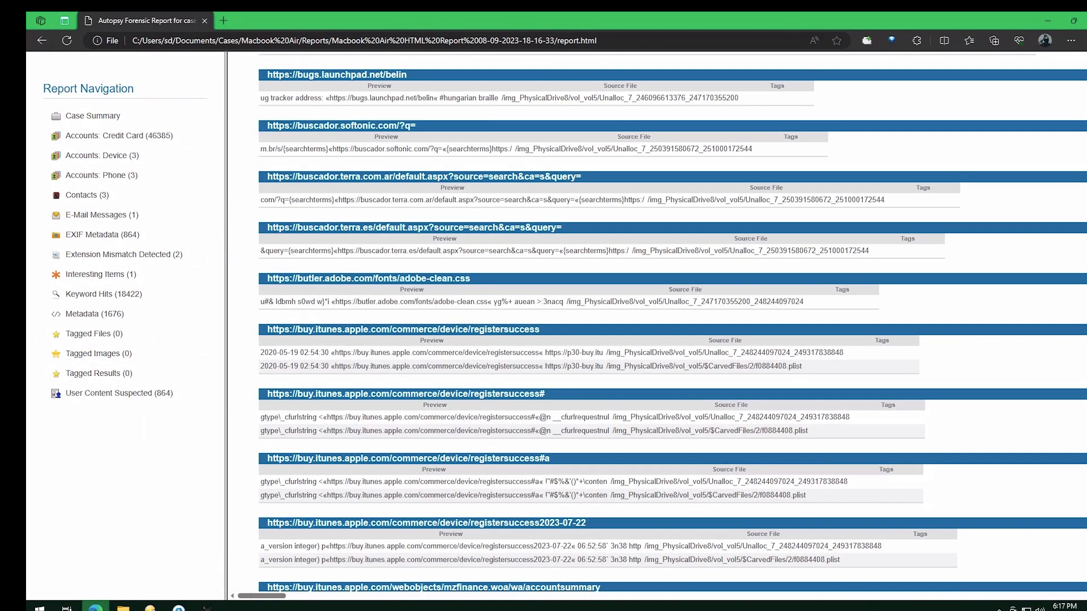
{"action": "scroll", "coordinate": [657, 328], "scroll_direction": "down", "scroll_amount": 20}
{"action": "scroll", "coordinate": [656, 329], "scroll_direction": "down", "scroll_amount": 20}
{"action": "scroll", "coordinate": [791, 265], "scroll_direction": "down", "scroll_amount": 20}
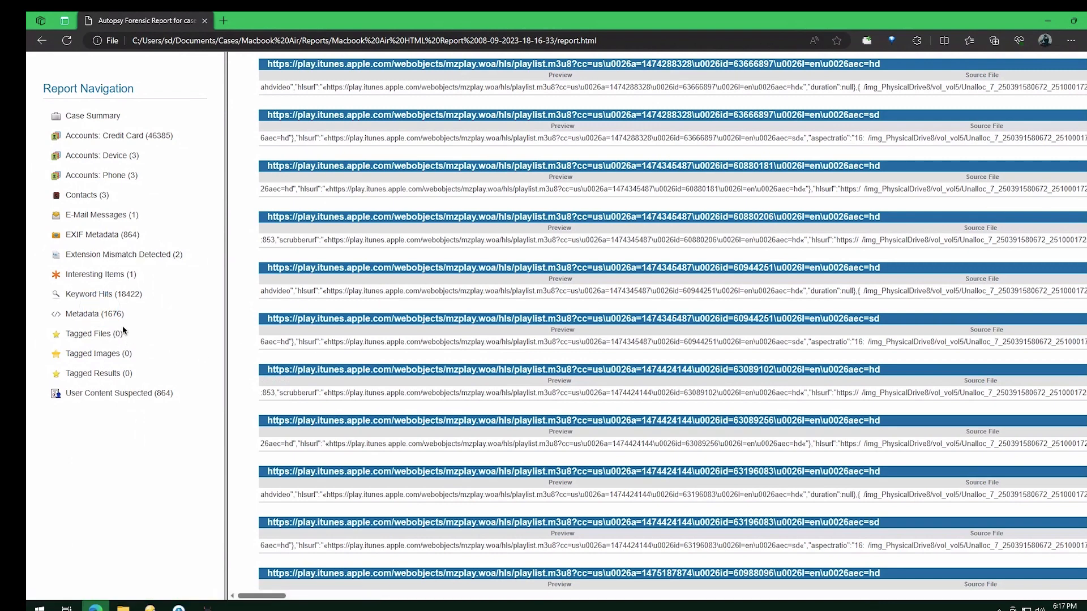
Open the report's Metadata section and scroll across and through its table of carved files
{"action": "left_click", "coordinate": [107, 316]}
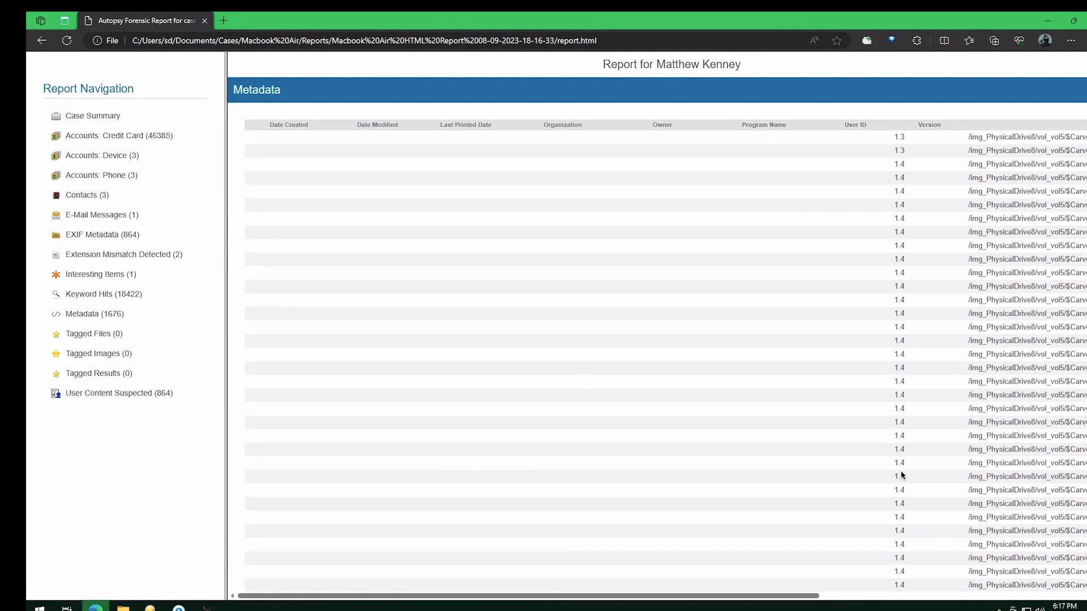
{"action": "scroll", "coordinate": [902, 475], "scroll_direction": "right", "scroll_amount": 6}
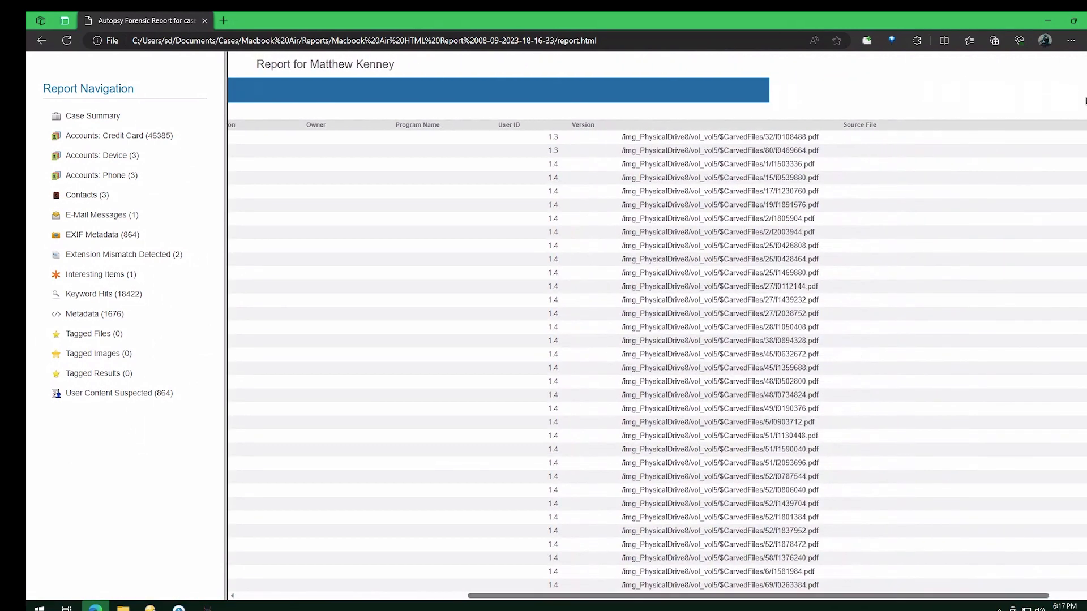
{"action": "scroll", "coordinate": [1082, 396], "scroll_direction": "down", "scroll_amount": 15}
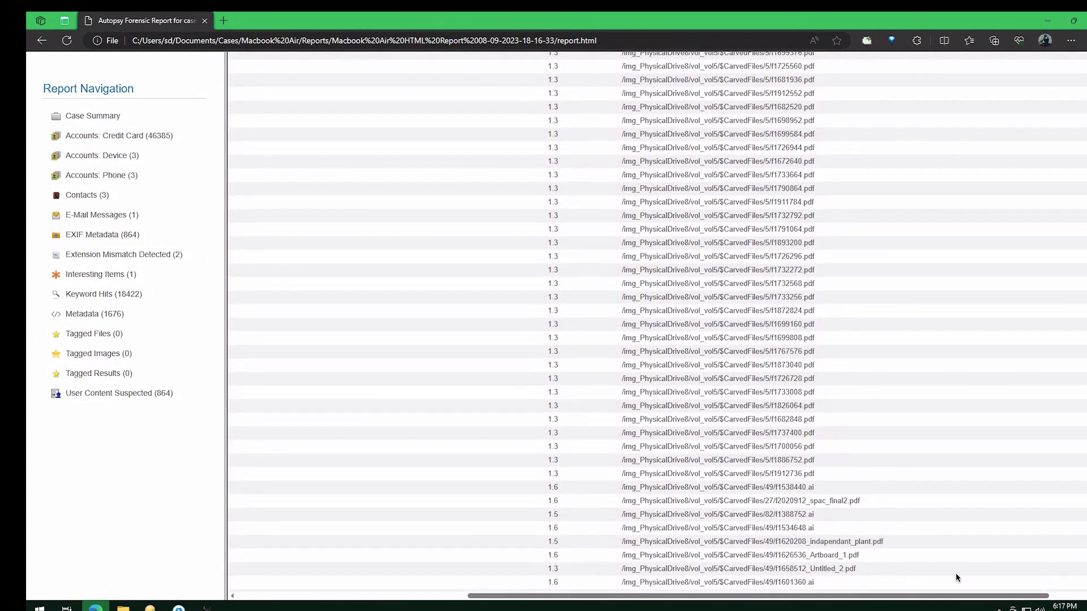
{"action": "left_click_drag", "start_coordinate": [968, 597], "coordinate": [807, 576]}
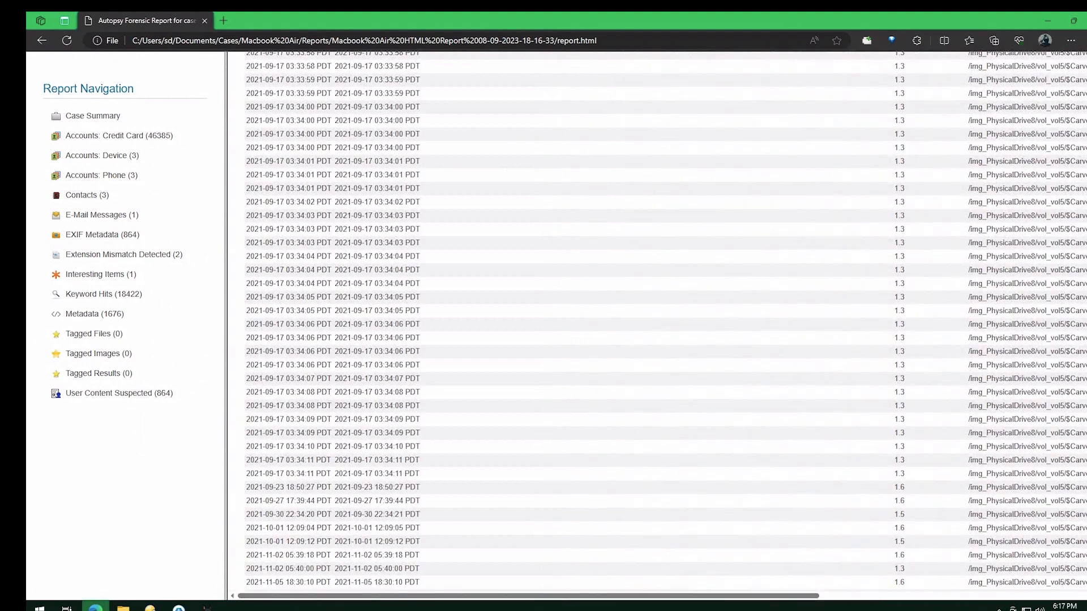
{"action": "scroll", "coordinate": [657, 322], "scroll_direction": "up", "scroll_amount": 20}
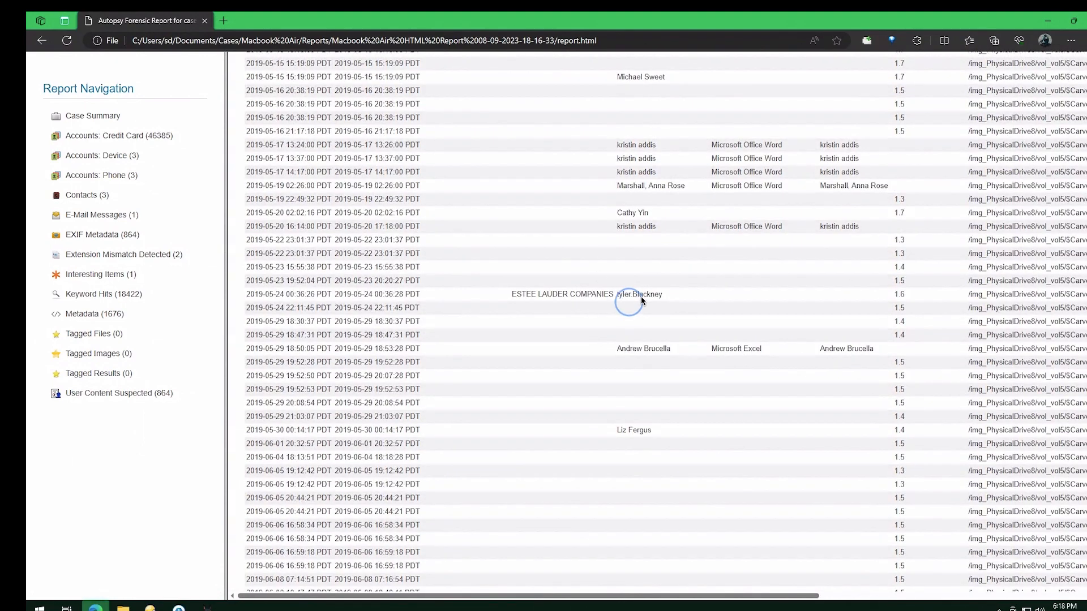
{"action": "scroll", "coordinate": [761, 357], "scroll_direction": "up", "scroll_amount": 5}
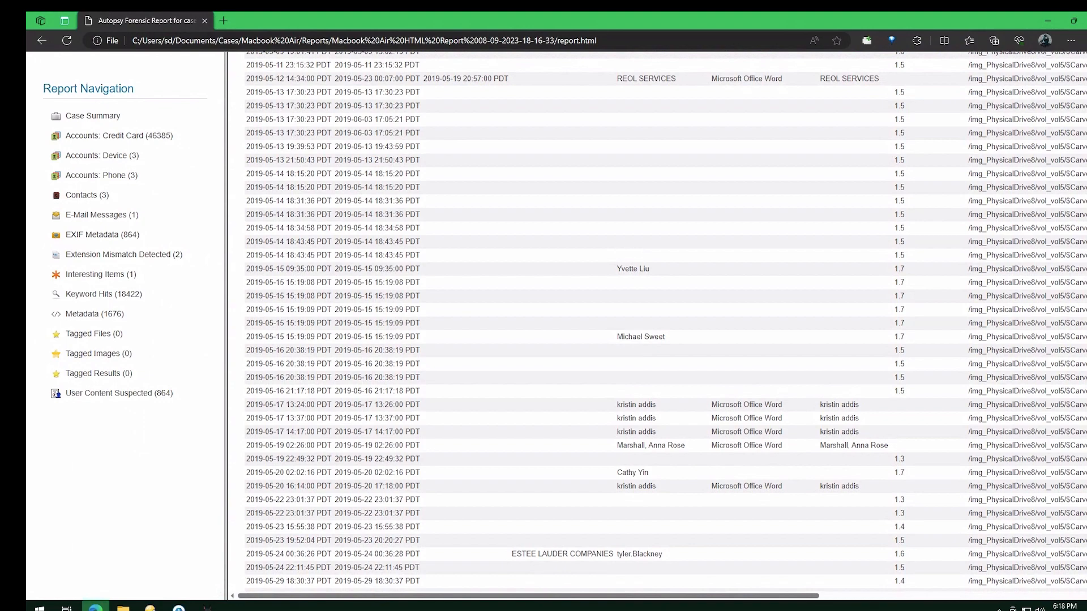
{"action": "scroll", "coordinate": [666, 322], "scroll_direction": "up", "scroll_amount": 10}
{"action": "scroll", "coordinate": [666, 321], "scroll_direction": "up", "scroll_amount": 15}
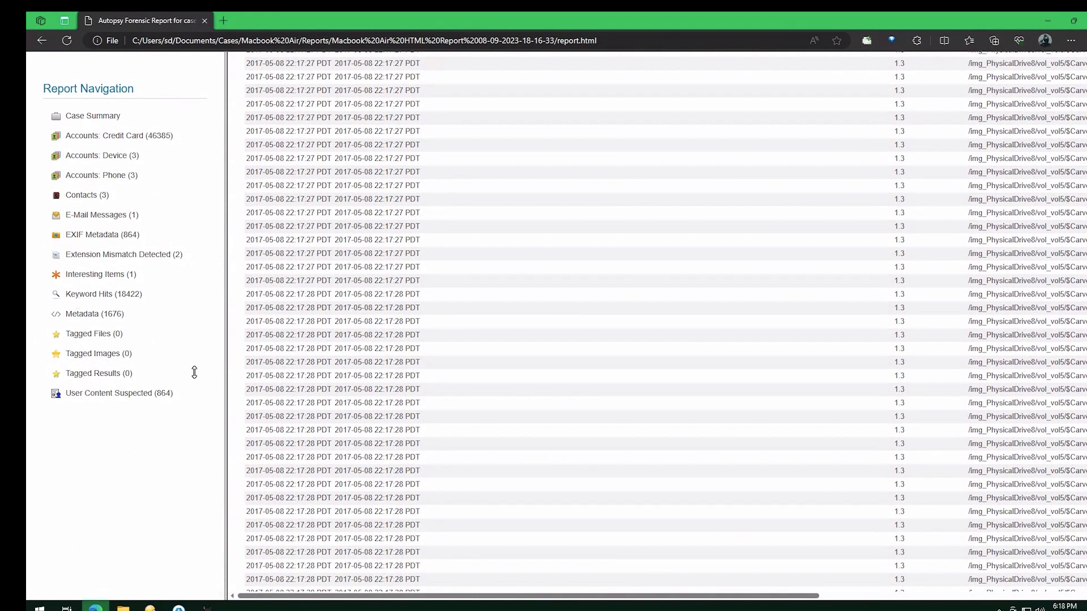
View the report's User Content Suspected section, then close the report tab
{"action": "left_click", "coordinate": [122, 393]}
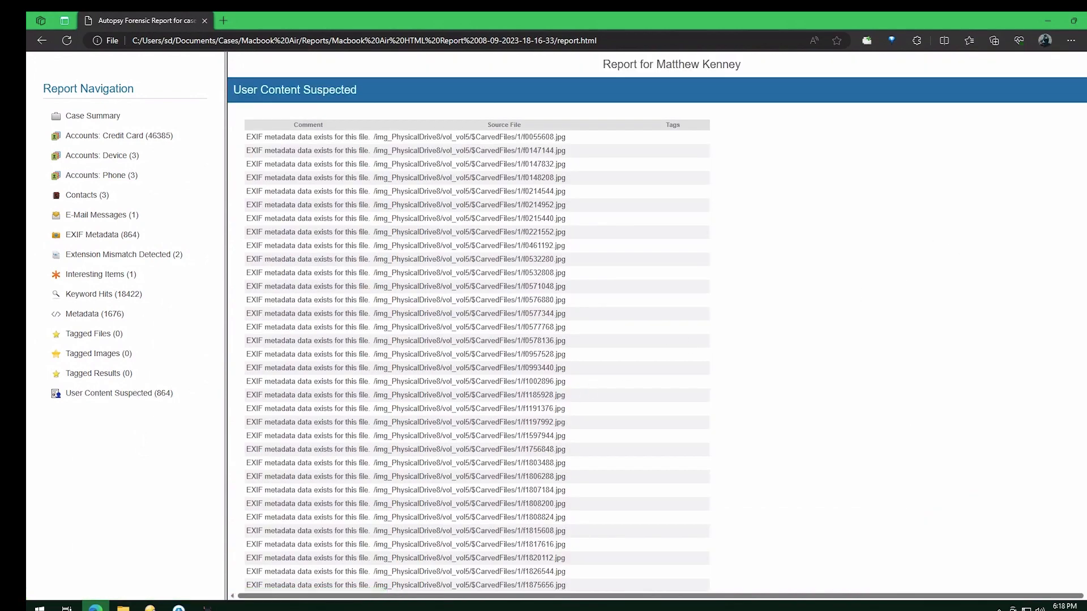
{"action": "scroll", "coordinate": [452, 229], "scroll_direction": "down", "scroll_amount": 20}
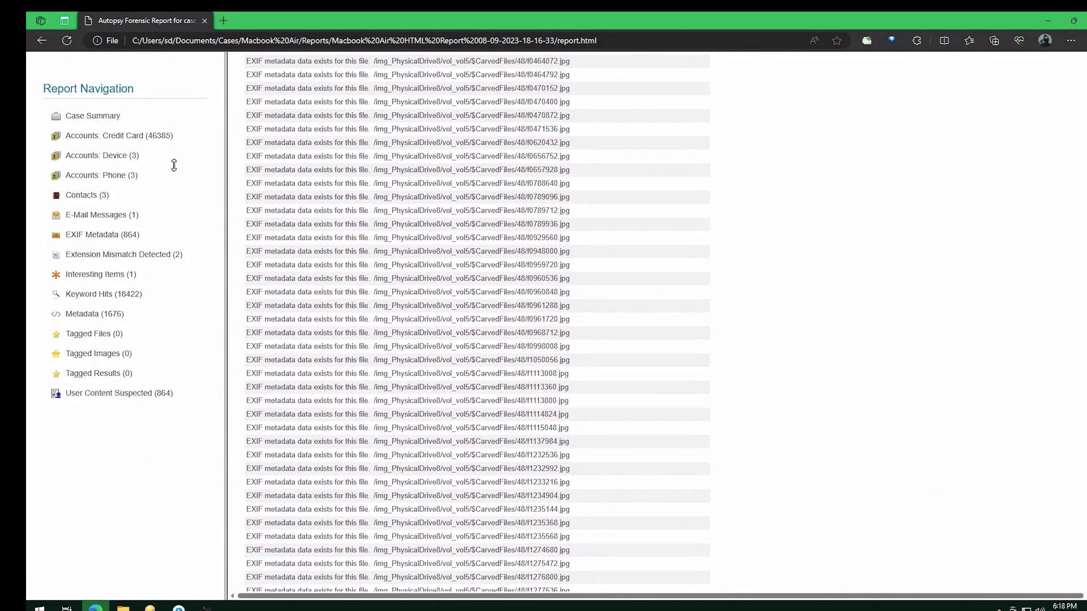
{"action": "left_click", "coordinate": [205, 22]}
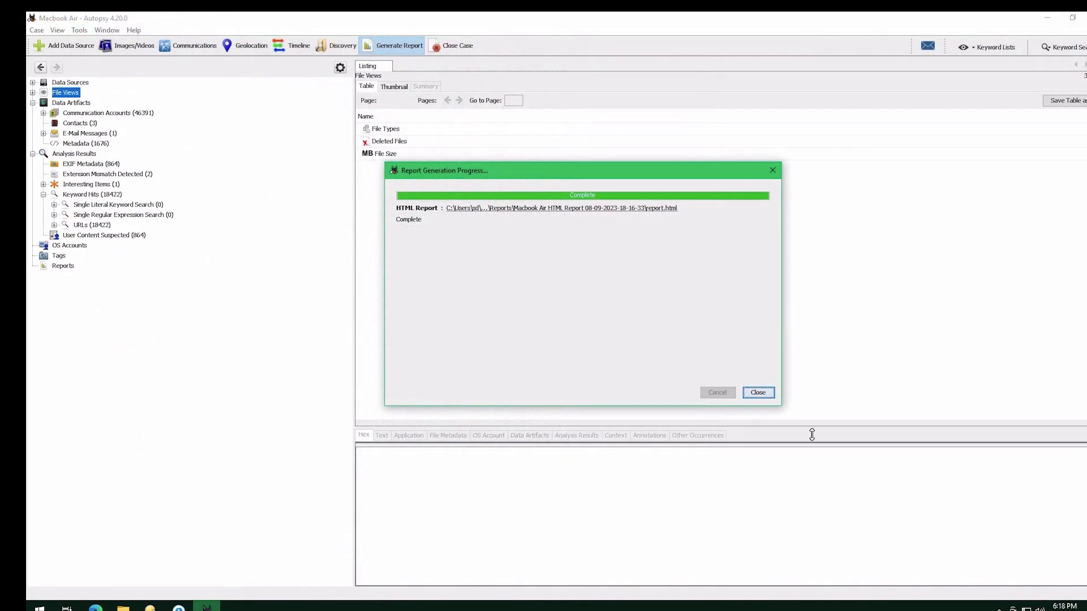
Close the report progress dialog, open Run Ingest Modules on the data source and deselect all modules
{"action": "left_click", "coordinate": [749, 391]}
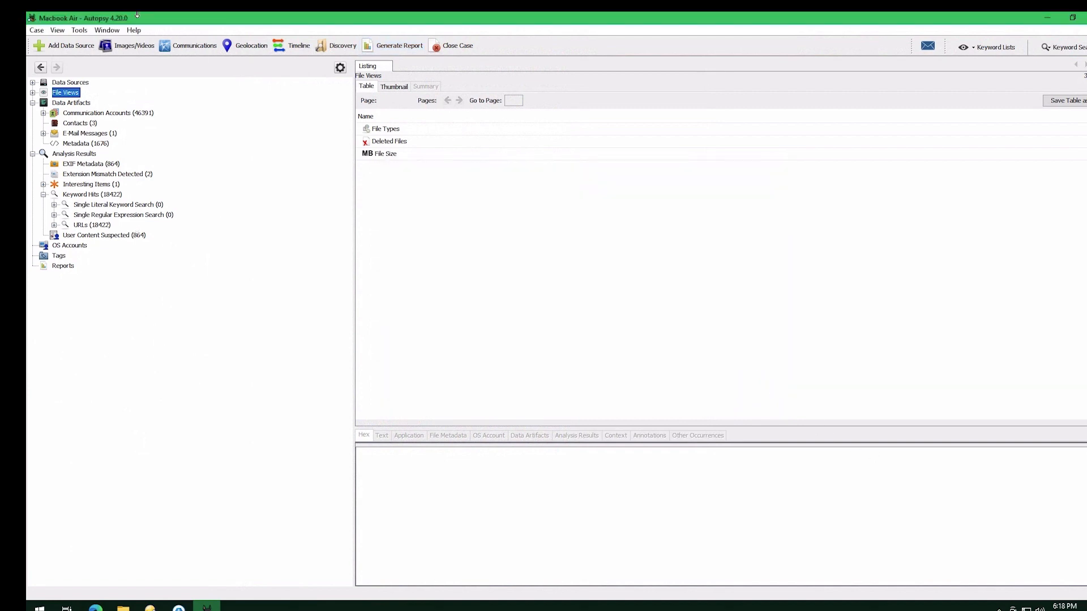
{"action": "left_click", "coordinate": [79, 30]}
{"action": "mouse_move", "coordinate": [158, 152]}
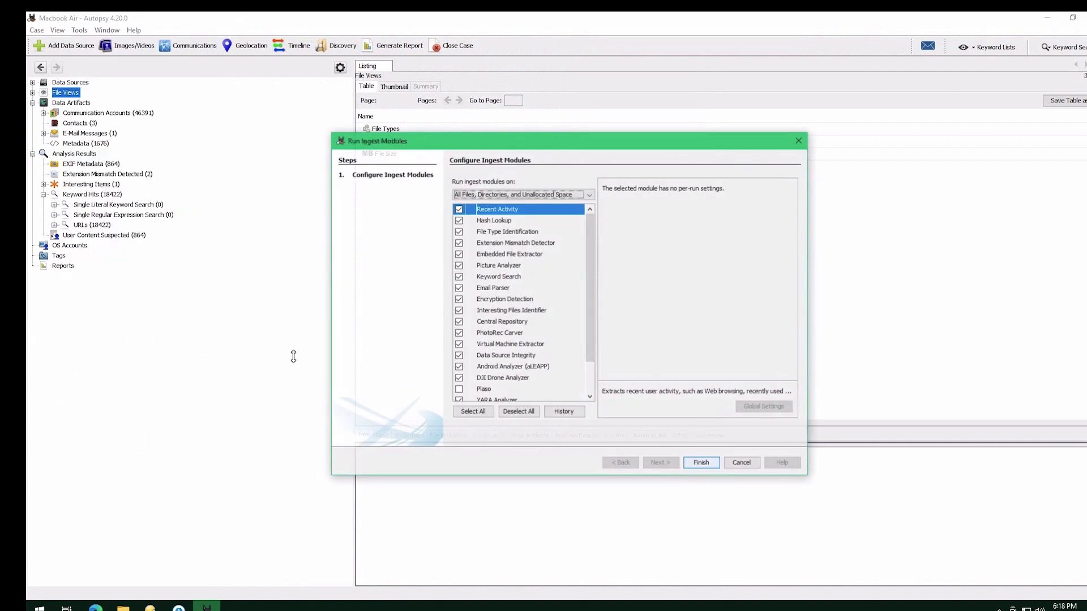
{"action": "left_click_drag", "start_coordinate": [538, 141], "coordinate": [363, 71]}
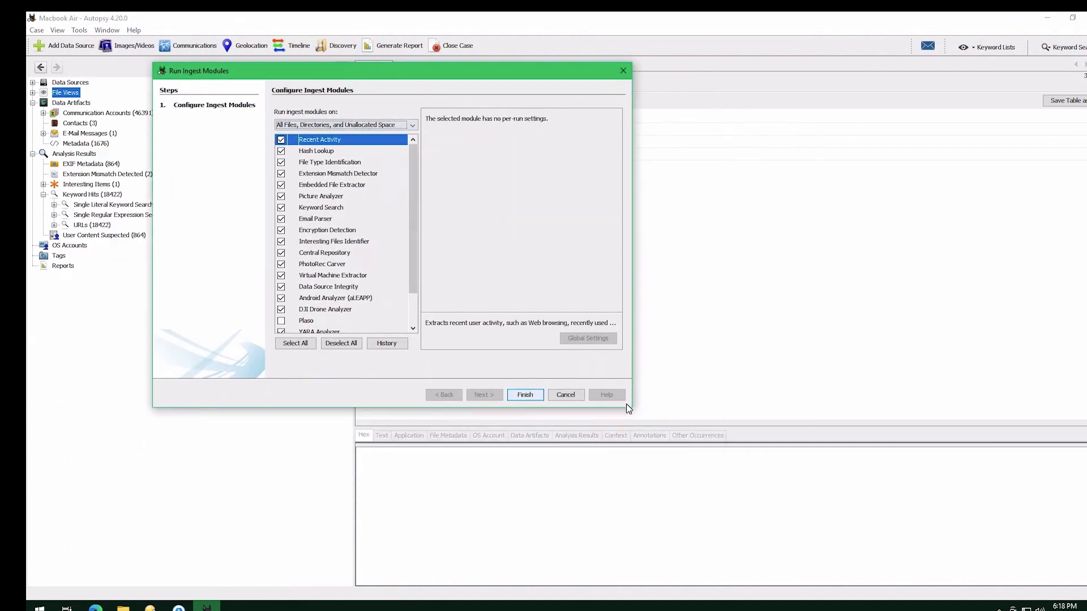
{"action": "left_click_drag", "start_coordinate": [410, 284], "coordinate": [413, 361]}
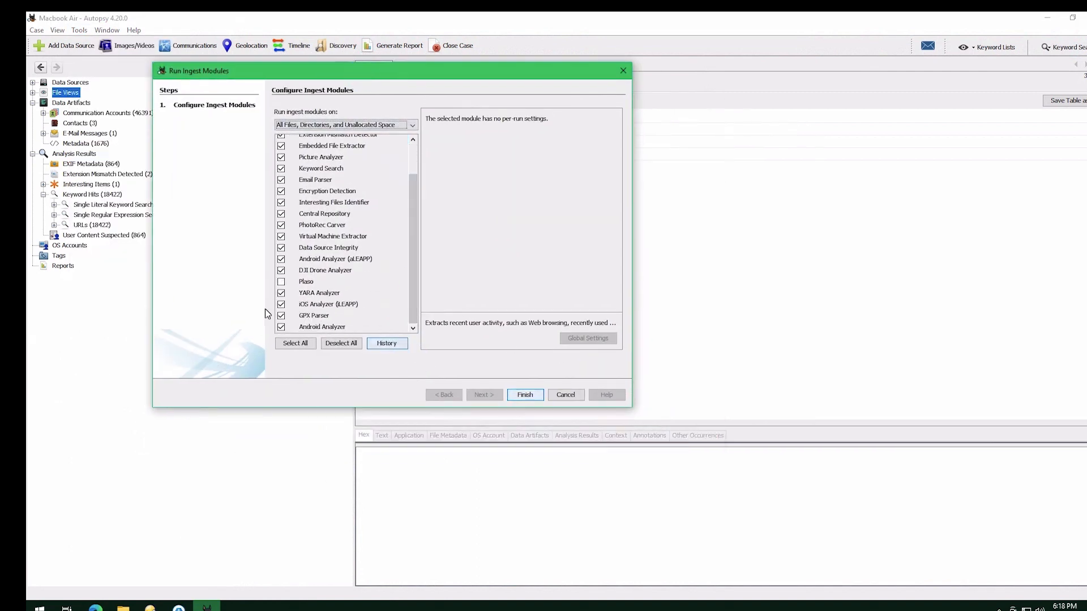
{"action": "left_click", "coordinate": [342, 344]}
Enable only Keyword Search with the Phone Numbers, IP Addresses and Email Addresses lists, and start the ingest
{"action": "left_click_drag", "start_coordinate": [417, 267], "coordinate": [412, 220]}
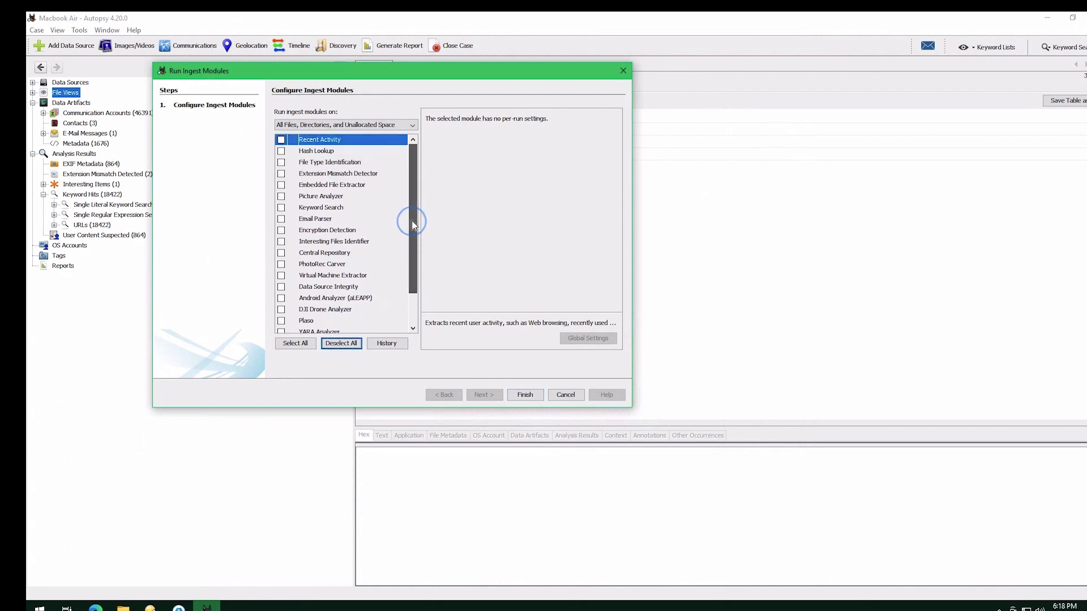
{"action": "left_click", "coordinate": [304, 221]}
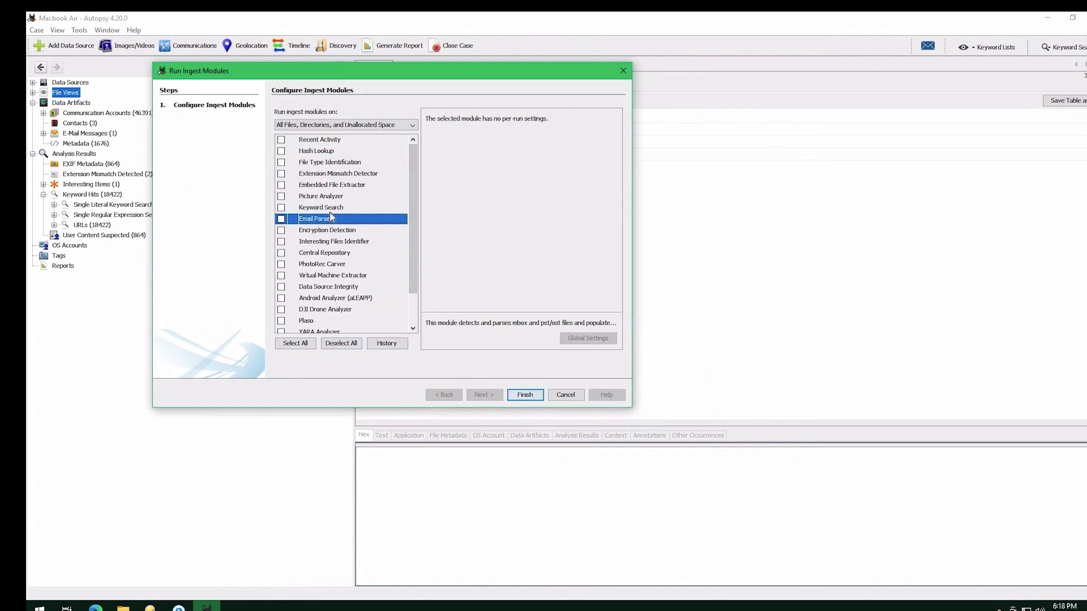
{"action": "left_click", "coordinate": [324, 209]}
{"action": "left_click", "coordinate": [280, 208]}
{"action": "left_click", "coordinate": [443, 153]}
{"action": "left_click", "coordinate": [441, 153]}
{"action": "left_click", "coordinate": [441, 144]}
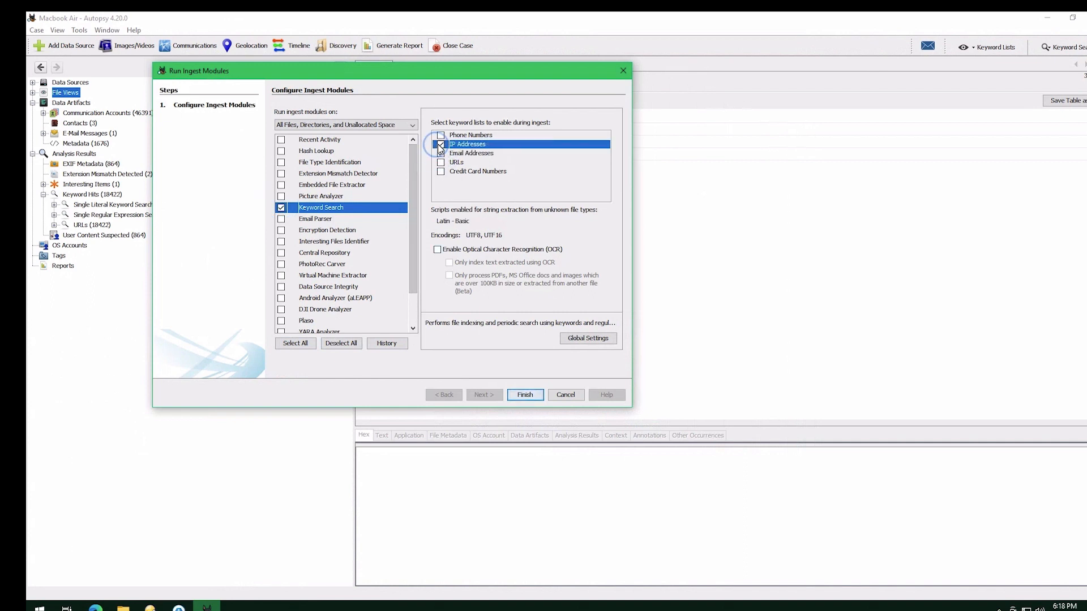
{"action": "left_click", "coordinate": [441, 135]}
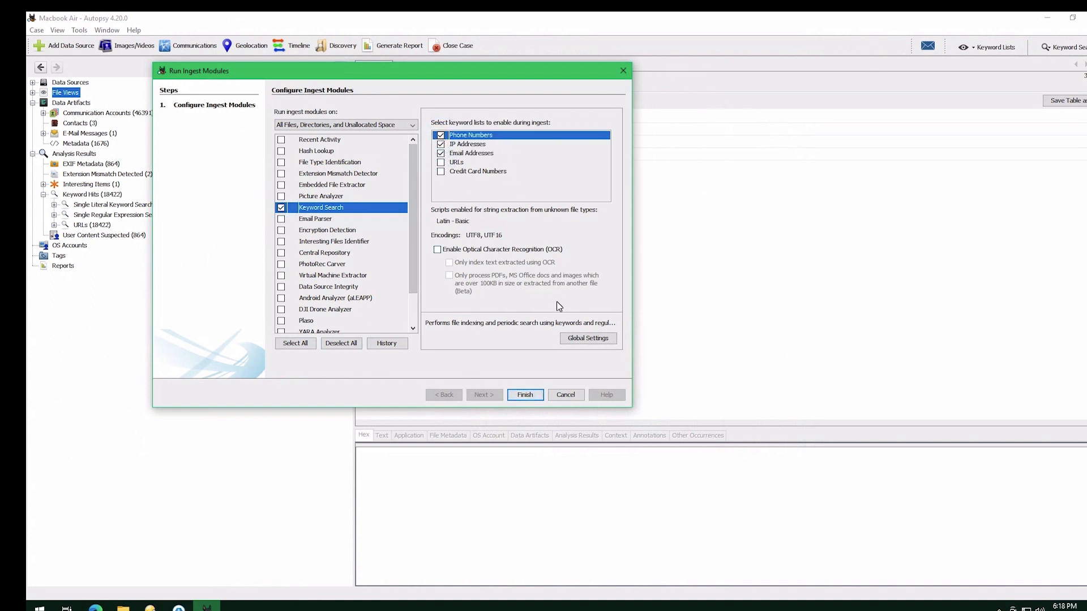
{"action": "left_click", "coordinate": [528, 395]}
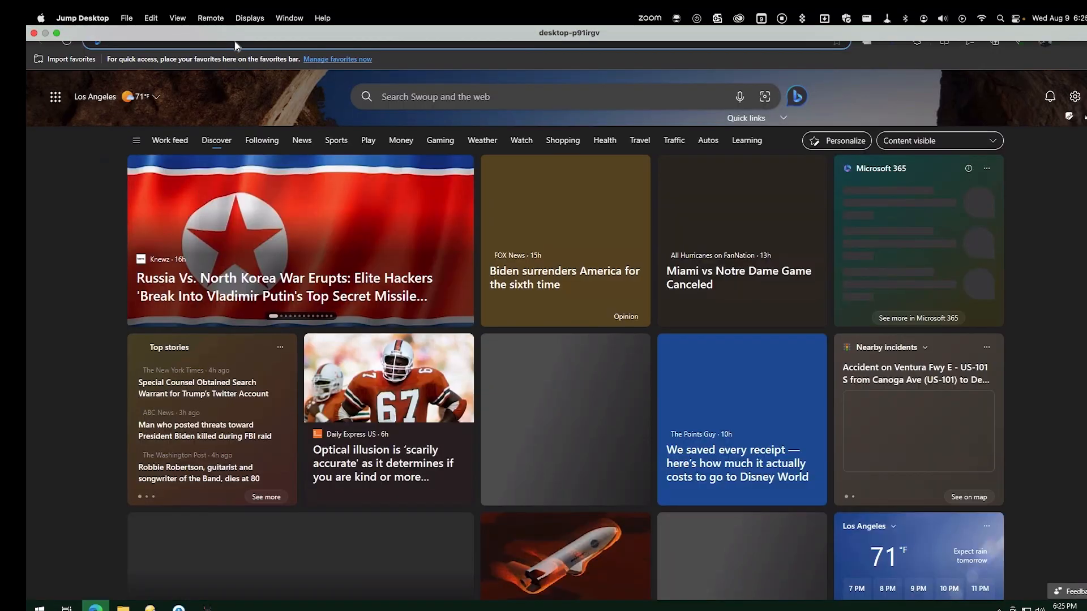
Search the web for automactc and open the CrowdStrike AutoMacTC GitHub repository
{"action": "type", "text": "au"}
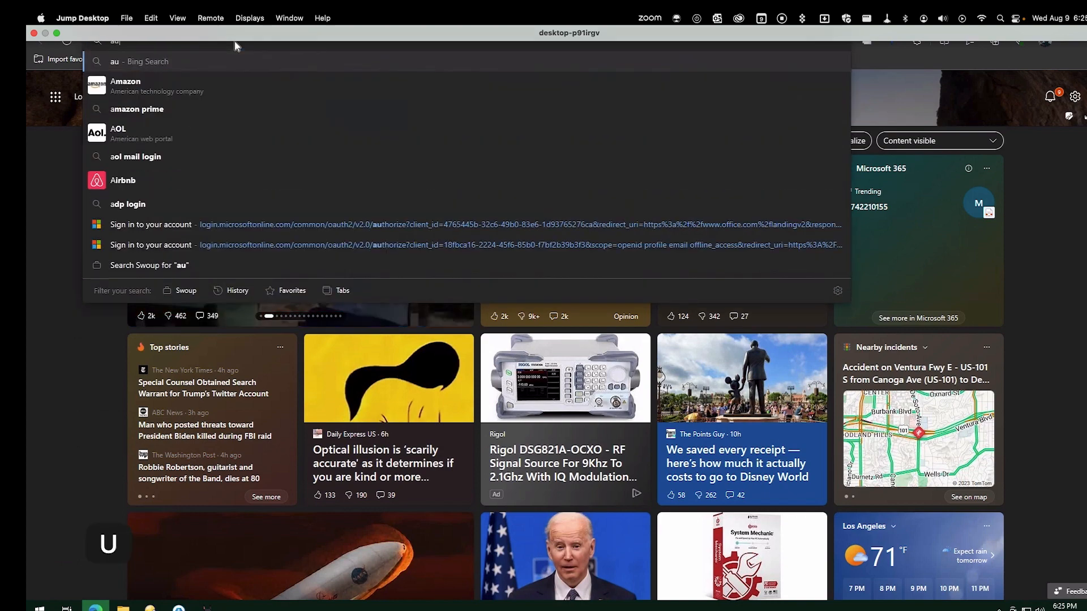
{"action": "type", "text": "tomactc"}
{"action": "key", "text": "Return"}
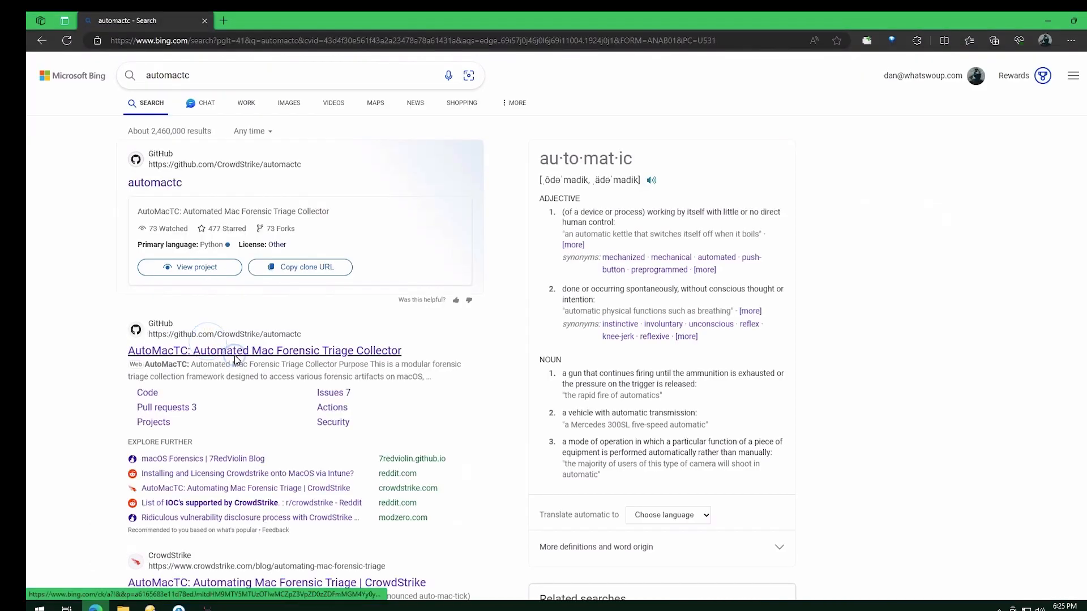
{"action": "left_click", "coordinate": [232, 352]}
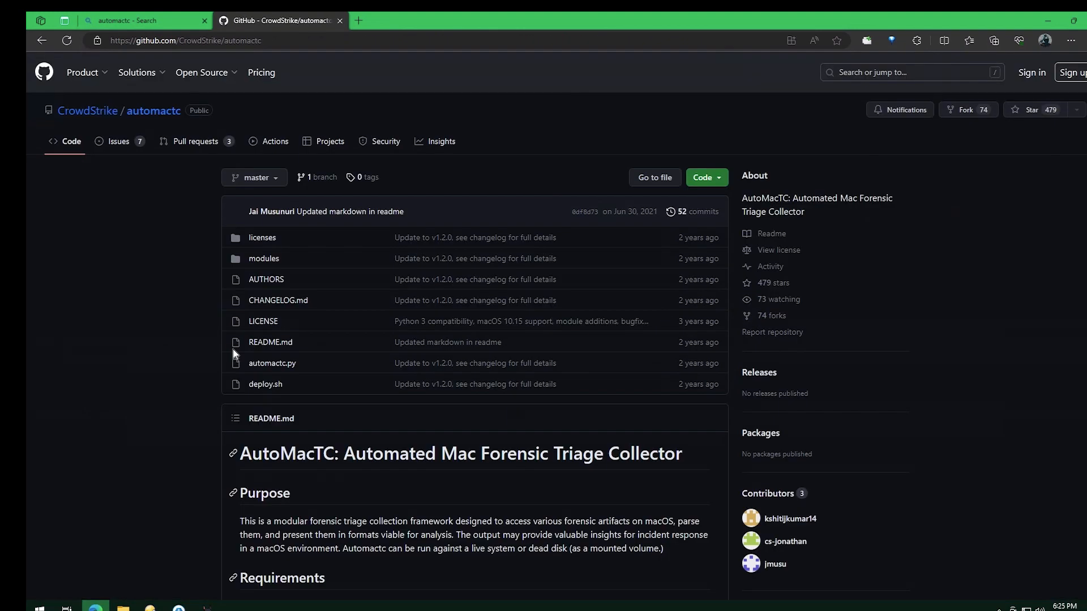
Read the AutoMacTC README's usage and Current Modules sections, then switch back to Autopsy
{"action": "scroll", "coordinate": [448, 367], "scroll_direction": "down", "scroll_amount": 7}
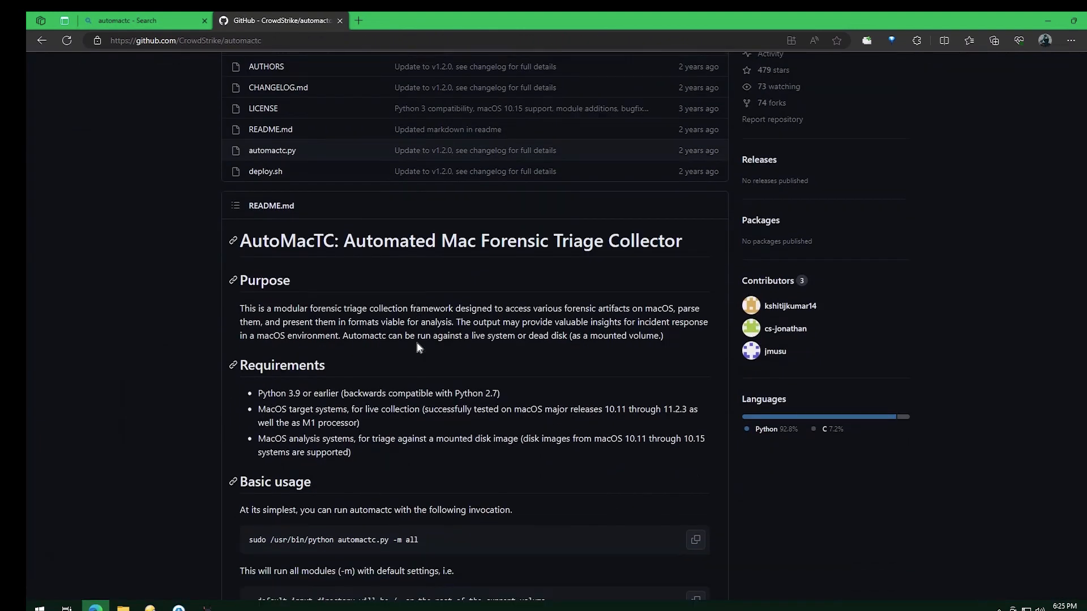
{"action": "scroll", "coordinate": [418, 341], "scroll_direction": "down", "scroll_amount": 15}
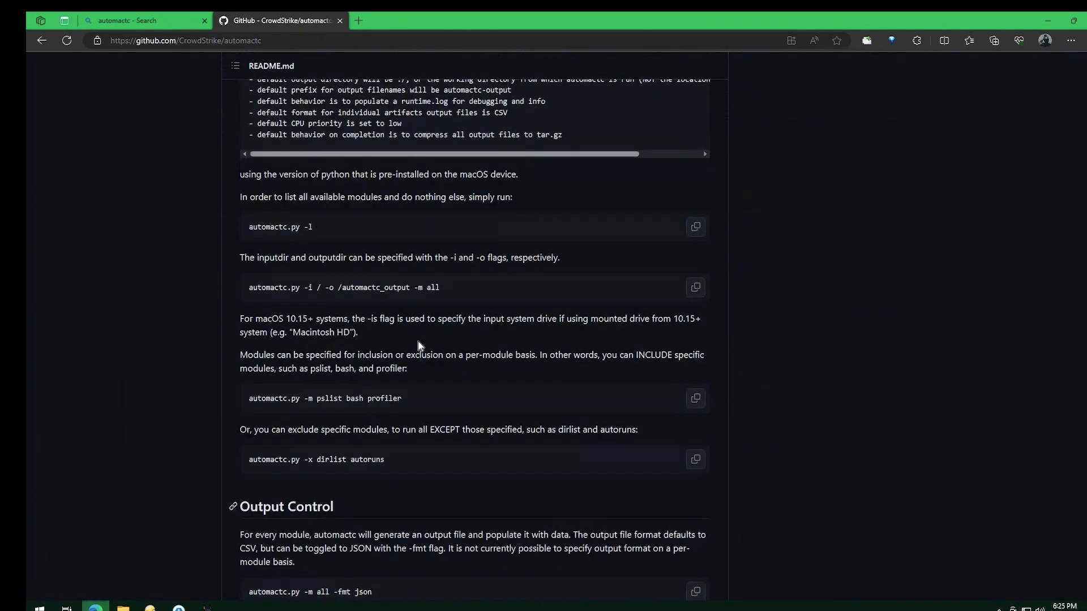
{"action": "scroll", "coordinate": [412, 331], "scroll_direction": "up", "scroll_amount": 20}
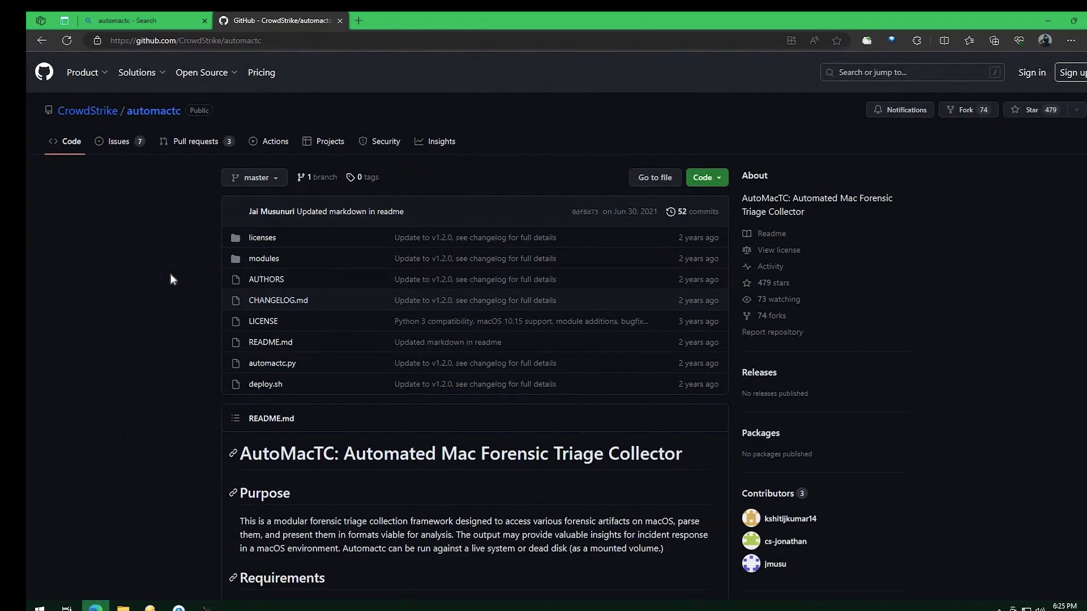
{"action": "scroll", "coordinate": [383, 468], "scroll_direction": "down", "scroll_amount": 5}
{"action": "scroll", "coordinate": [362, 416], "scroll_direction": "down", "scroll_amount": 15}
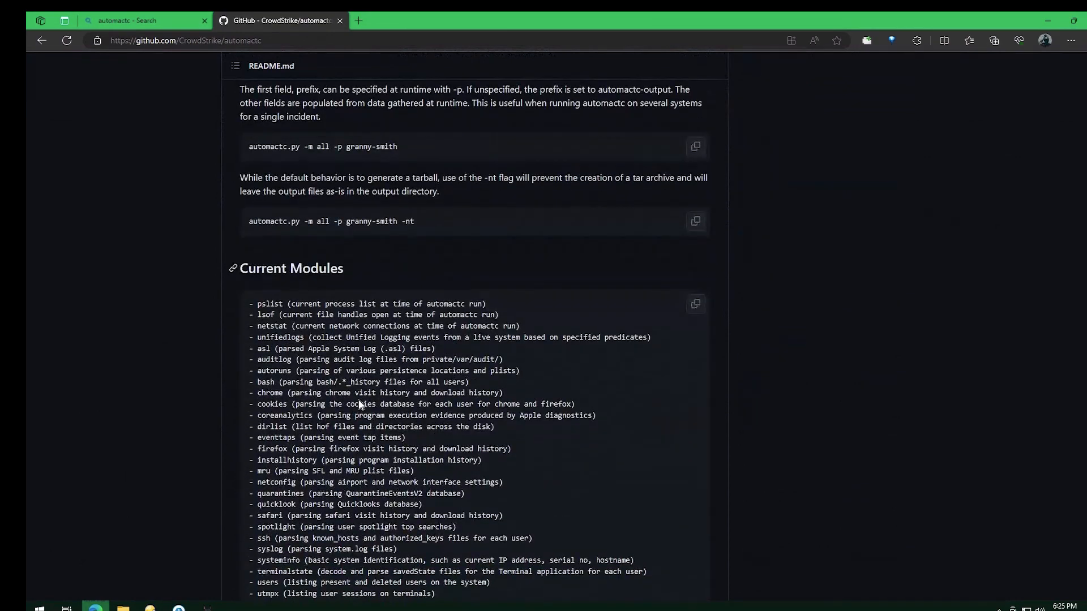
{"action": "scroll", "coordinate": [478, 493], "scroll_direction": "down", "scroll_amount": 1}
{"action": "left_click_drag", "start_coordinate": [481, 485], "coordinate": [216, 192]}
{"action": "left_click", "coordinate": [181, 268]}
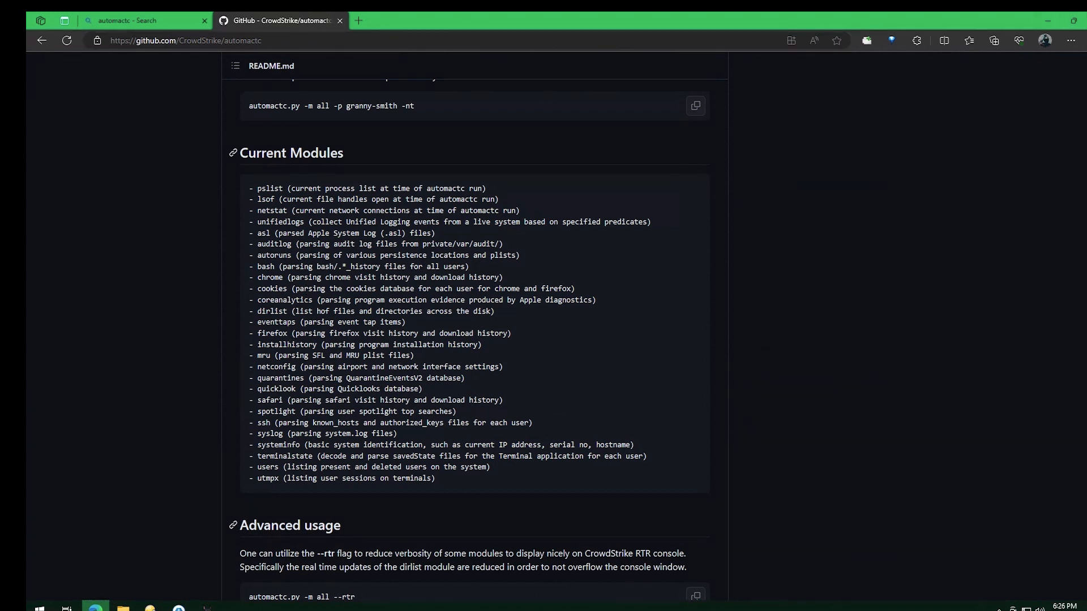
{"action": "key", "text": "alt+Tab"}
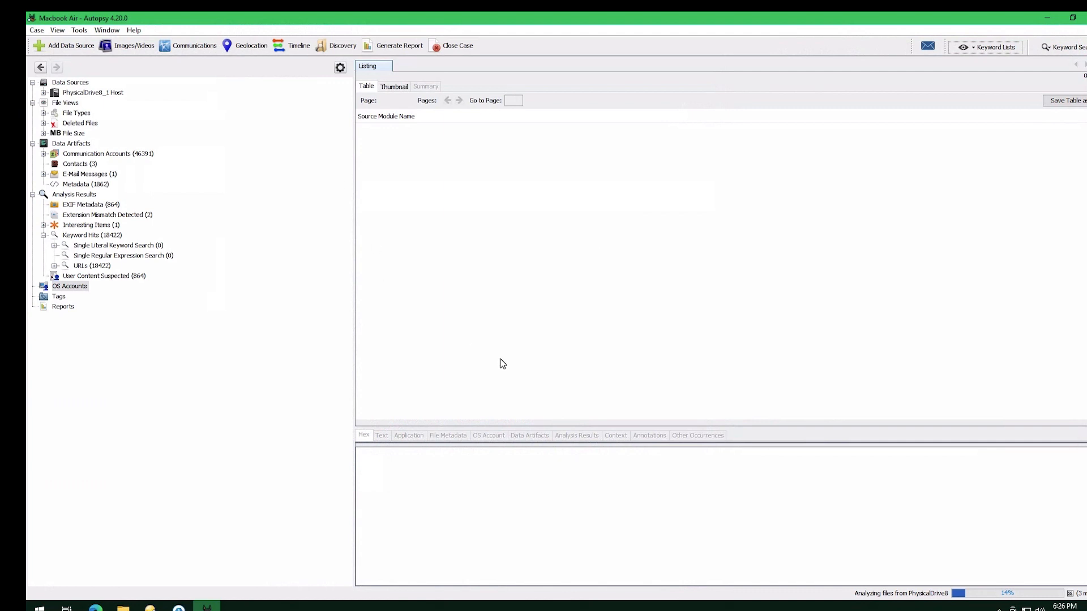